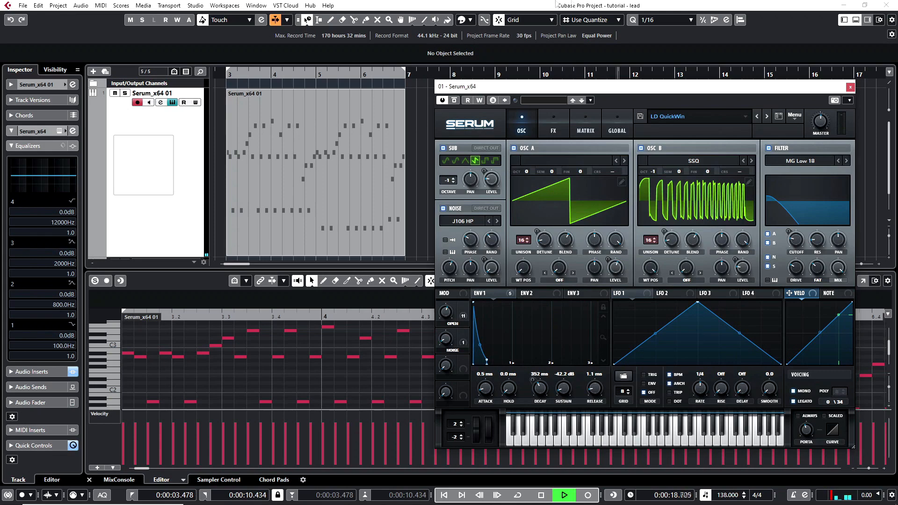
- Reset the synth to the Init preset and move its window toward the middle of the project
{"action": "left_click", "coordinate": [800, 121]}
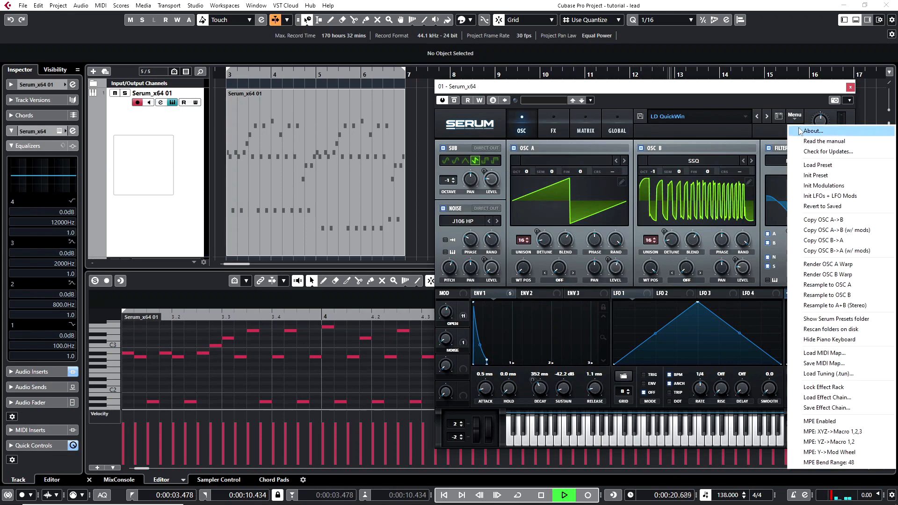
{"action": "left_click", "coordinate": [837, 179]}
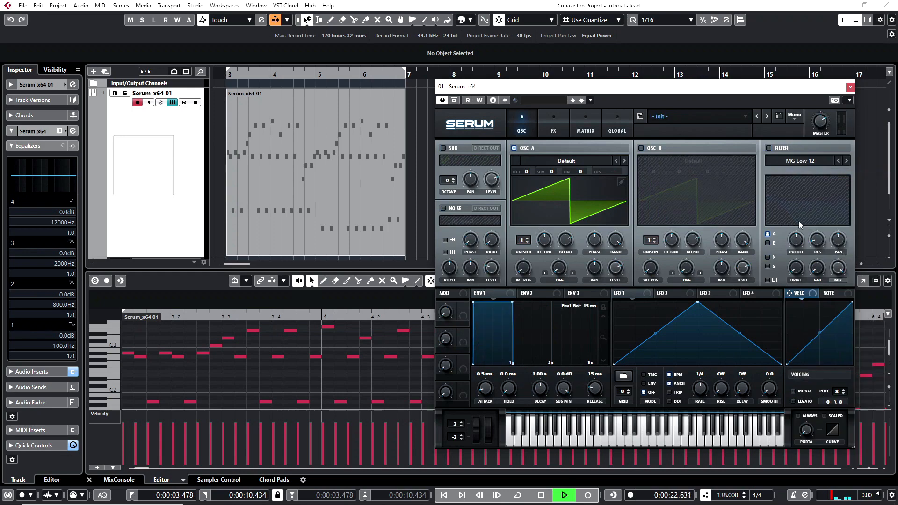
{"action": "left_click_drag", "start_coordinate": [711, 88], "coordinate": [581, 70]}
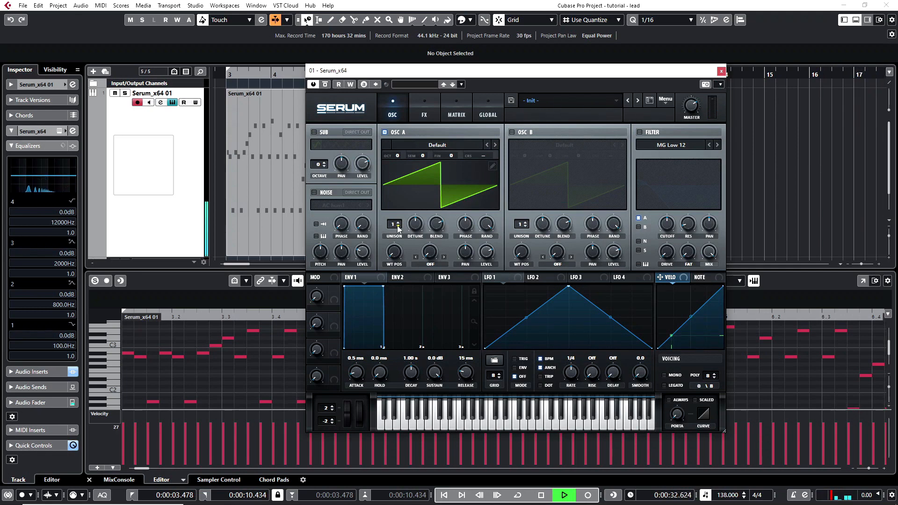
- Set oscillator A to 16 unison voices and lower its unison detune
{"action": "left_click_drag", "start_coordinate": [398, 229], "coordinate": [397, 162]}
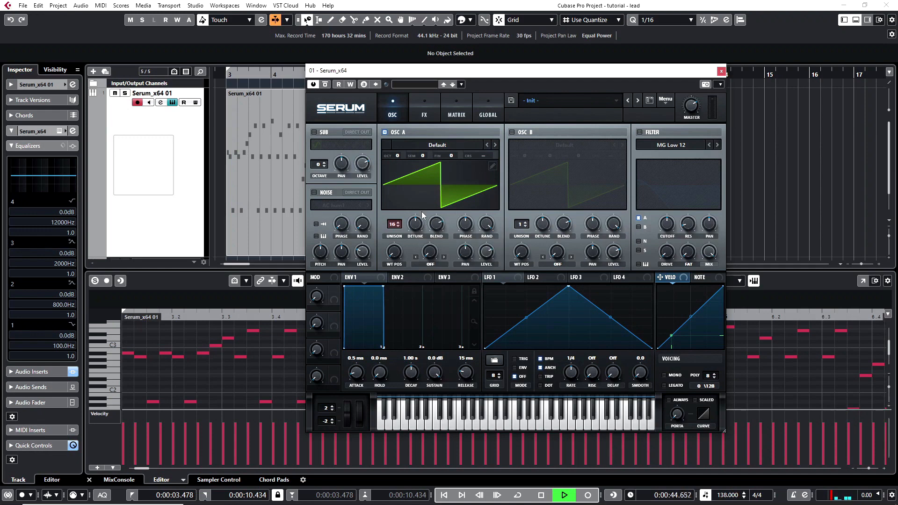
{"action": "left_click_drag", "start_coordinate": [414, 228], "coordinate": [408, 260]}
{"action": "left_click_drag", "start_coordinate": [417, 228], "coordinate": [416, 228]}
{"action": "type", "text": "0.0"}
{"action": "key", "text": "Return"}
- Set oscillator A's level to -10
{"action": "double_click", "coordinate": [486, 250]}
{"action": "type", "text": "-10"}
{"action": "key", "text": "Return"}
- Enable oscillator B with the Digital wavetable SSQ and raise its wavetable position
{"action": "left_click", "coordinate": [512, 132]}
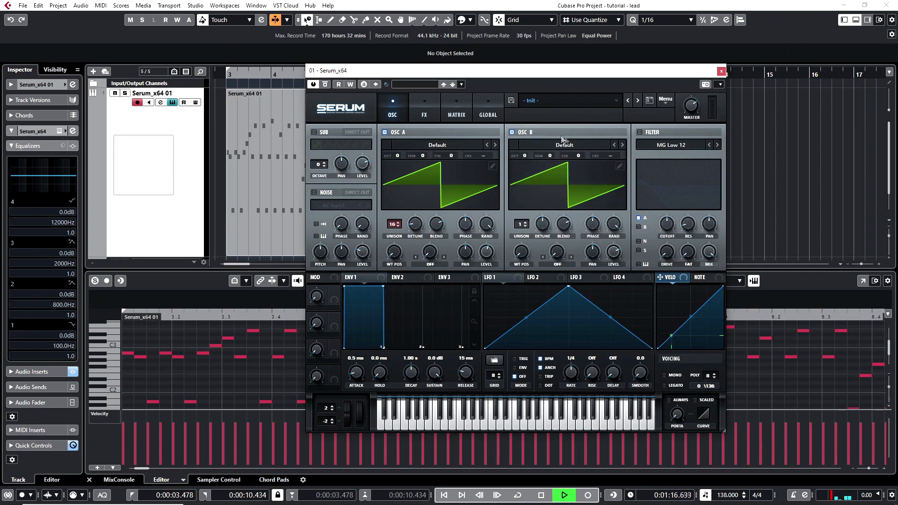
{"action": "left_click", "coordinate": [561, 147]}
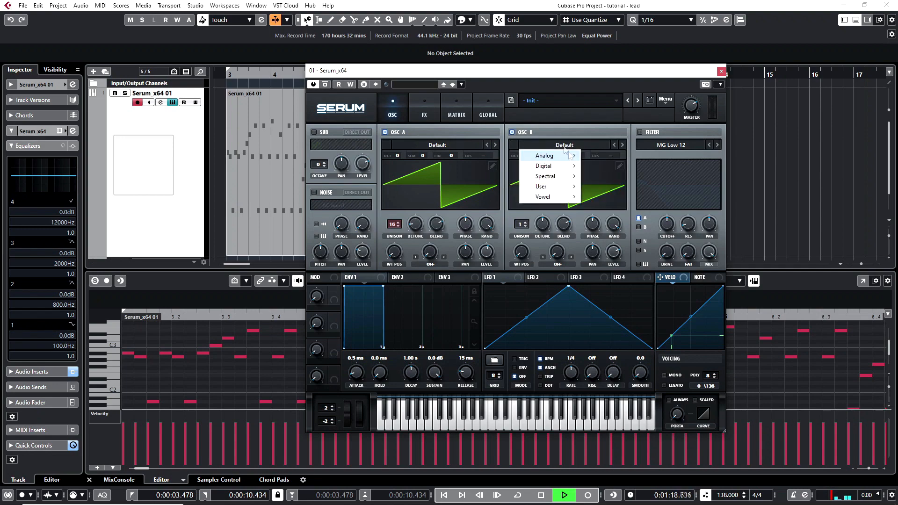
{"action": "mouse_move", "coordinate": [564, 170]}
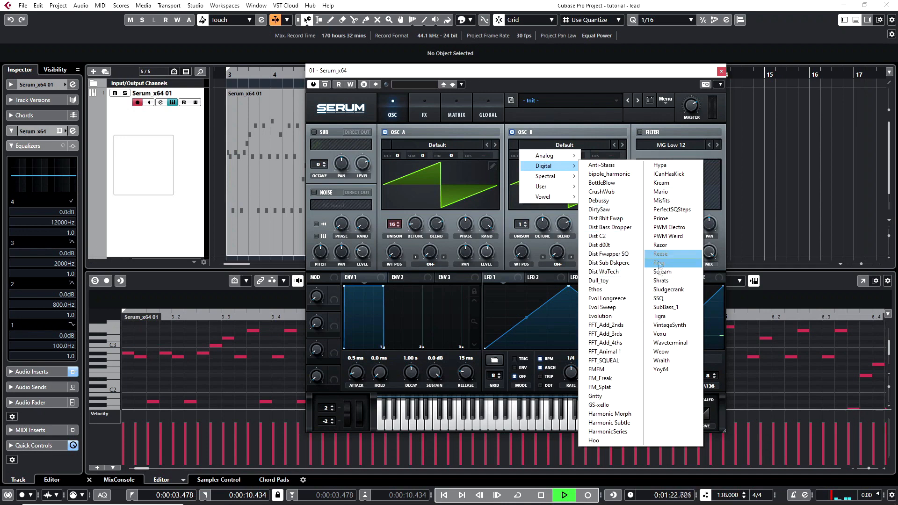
{"action": "left_click", "coordinate": [664, 299]}
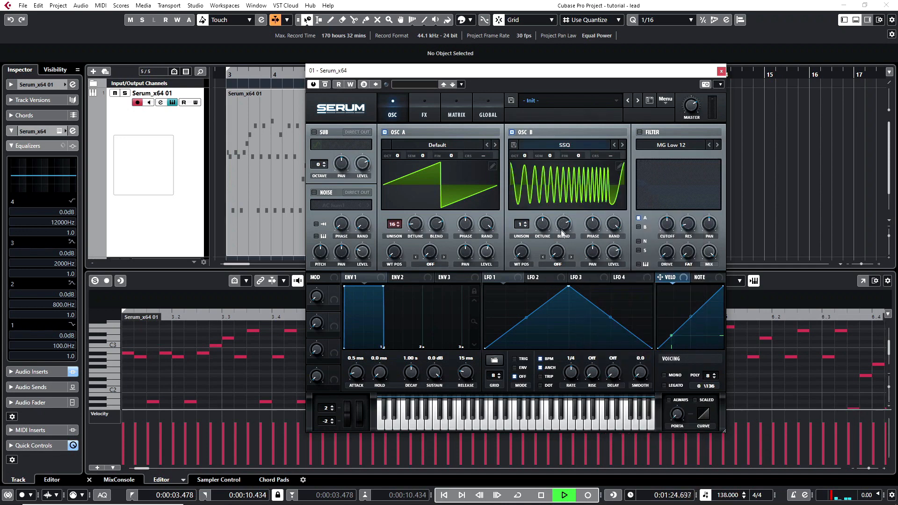
{"action": "left_click_drag", "start_coordinate": [526, 258], "coordinate": [483, 90]}
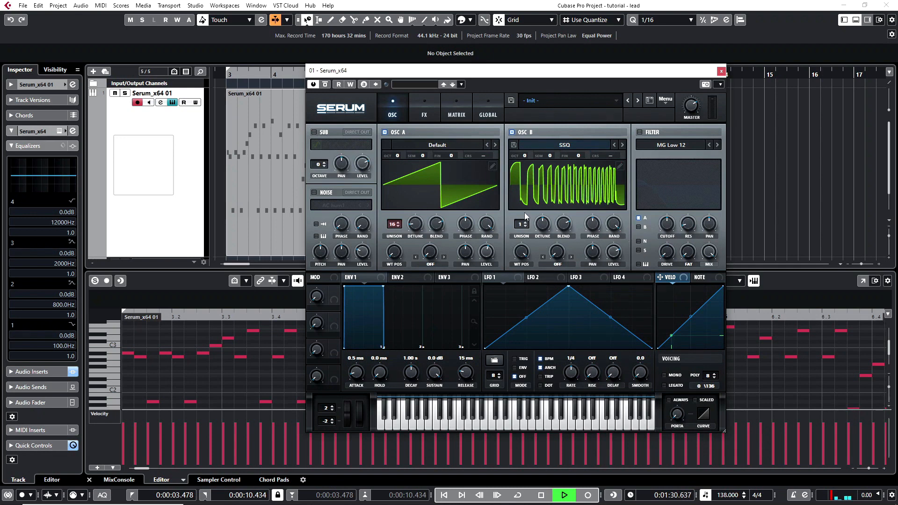
- Set oscillator B to 16 unison voices with a detune of 0.03
{"action": "left_click_drag", "start_coordinate": [520, 224], "coordinate": [496, 37]}
{"action": "double_click", "coordinate": [543, 224]}
{"action": "type", "text": "0.03"}
{"action": "key", "text": "Return"}
- Adjust oscillator B's unison blend and set oscillator A's unison blend to 60
{"action": "left_click", "coordinate": [569, 227]}
{"action": "double_click", "coordinate": [568, 225]}
{"action": "double_click", "coordinate": [439, 219]}
{"action": "type", "text": "60"}
{"action": "key", "text": "Return"}
{"action": "mouse_move", "coordinate": [431, 229]}
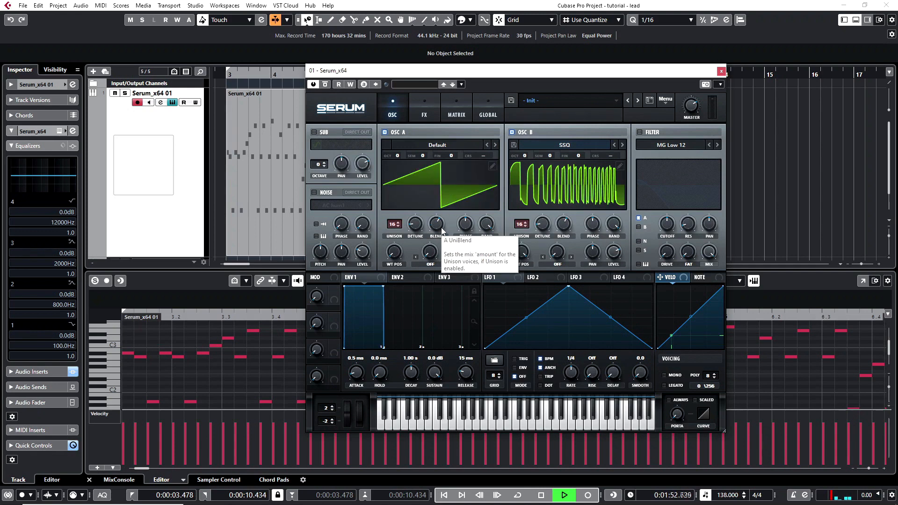
- Transpose oscillator B to octave -1
{"action": "left_click", "coordinate": [616, 252]}
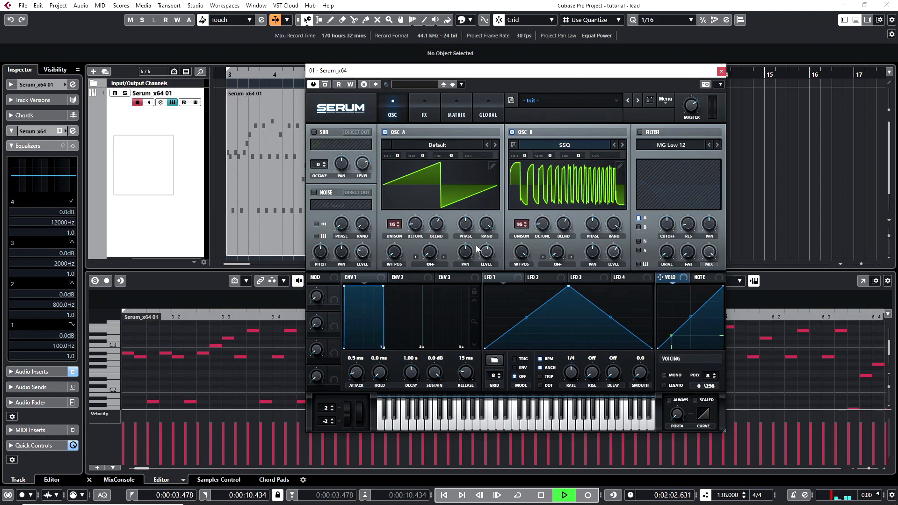
{"action": "left_click_drag", "start_coordinate": [526, 155], "coordinate": [528, 176]}
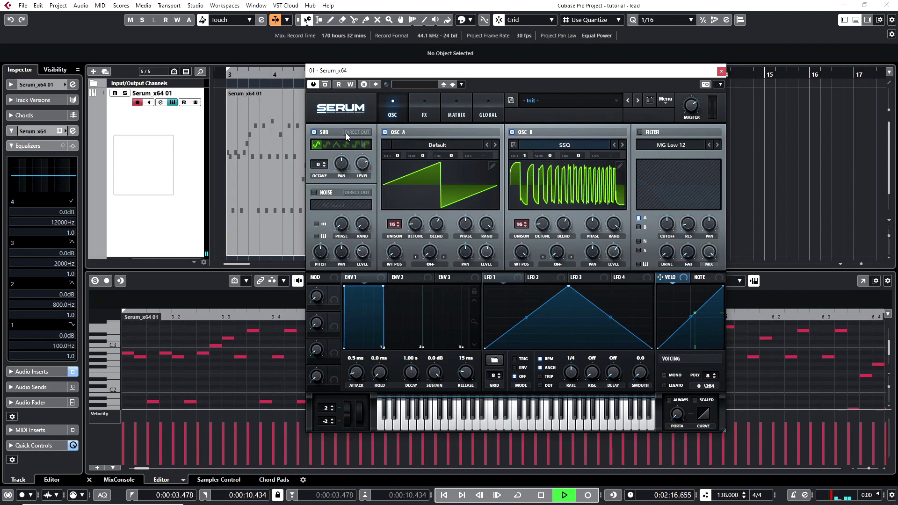
- Use the saw waveform for the sub oscillator and set its octave to -1
{"action": "left_click", "coordinate": [346, 145]}
{"action": "mouse_move", "coordinate": [366, 161]}
{"action": "mouse_move", "coordinate": [320, 169]}
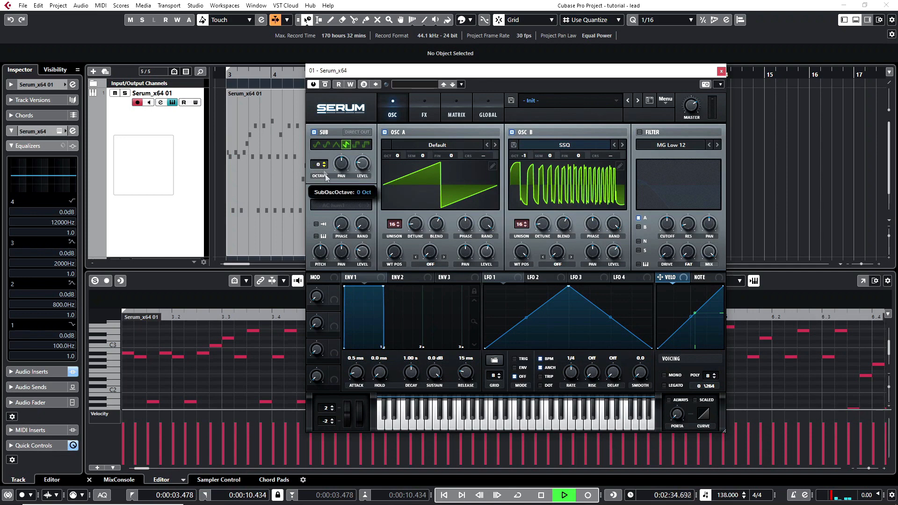
{"action": "left_click", "coordinate": [324, 166]}
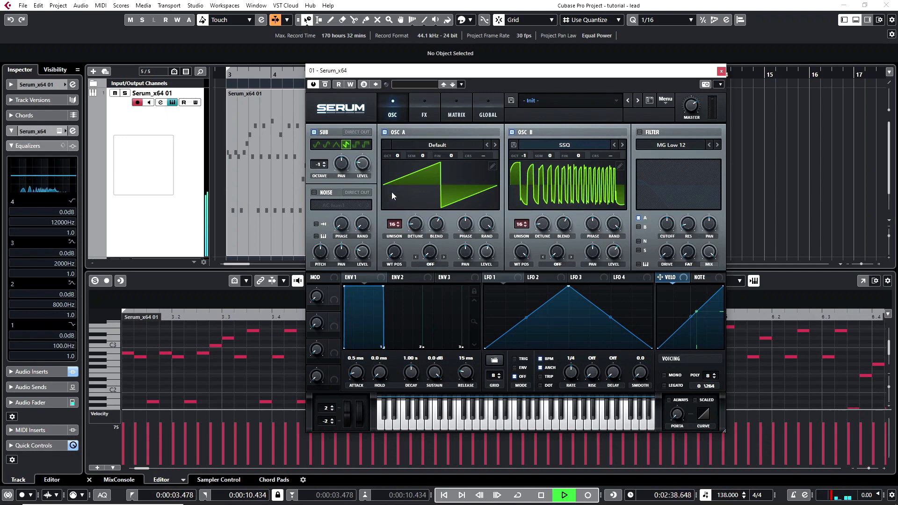
- Enable the noise oscillator and load the Analog noise J106 HP
{"action": "left_click", "coordinate": [322, 192]}
{"action": "left_click", "coordinate": [338, 207]}
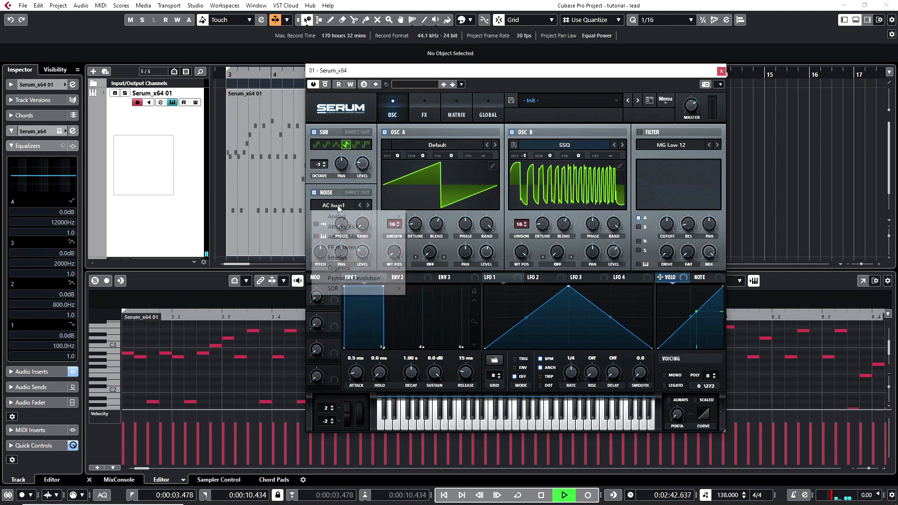
{"action": "mouse_move", "coordinate": [360, 218]}
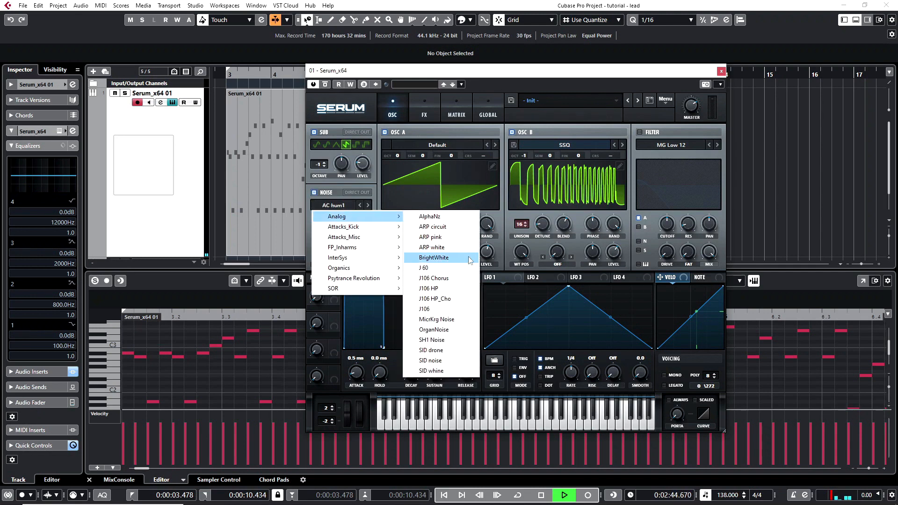
{"action": "left_click", "coordinate": [453, 290]}
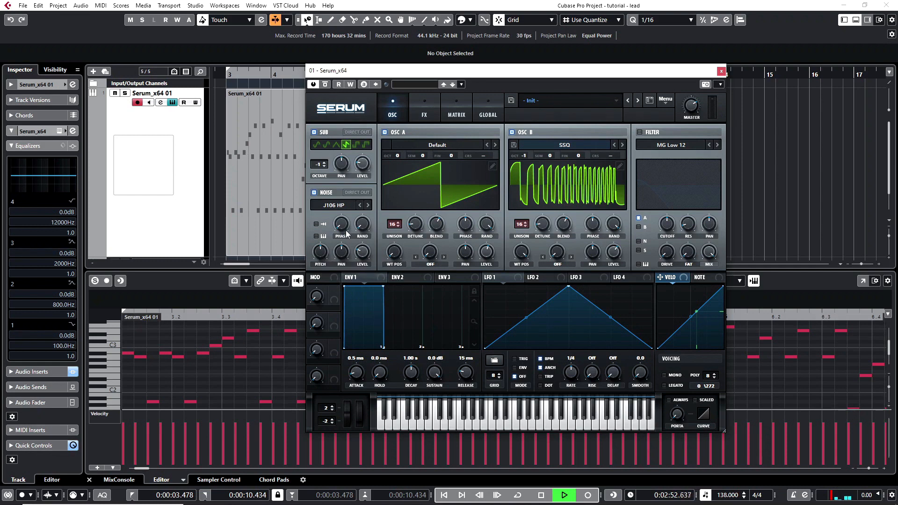
- Set the noise oscillator's phase to 25% and adjust its random phase and pitch
{"action": "left_click_drag", "start_coordinate": [344, 229], "coordinate": [343, 207]}
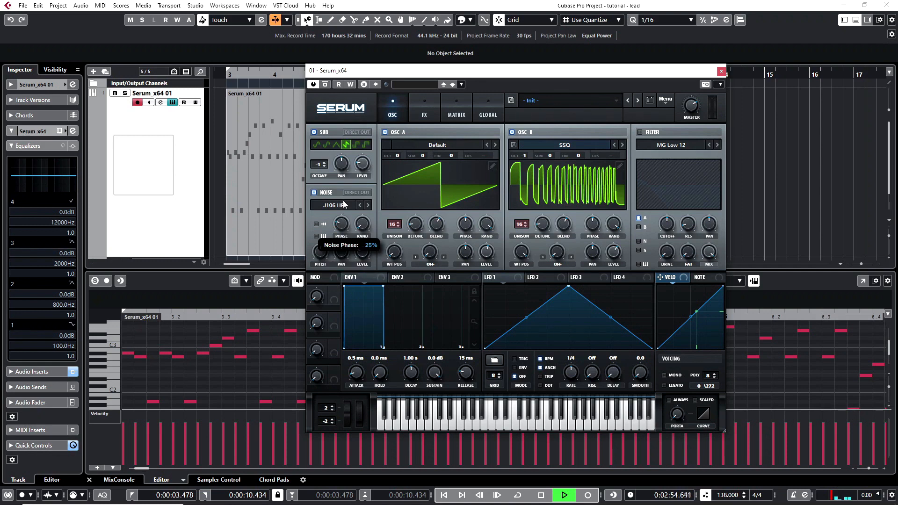
{"action": "left_click", "coordinate": [366, 228]}
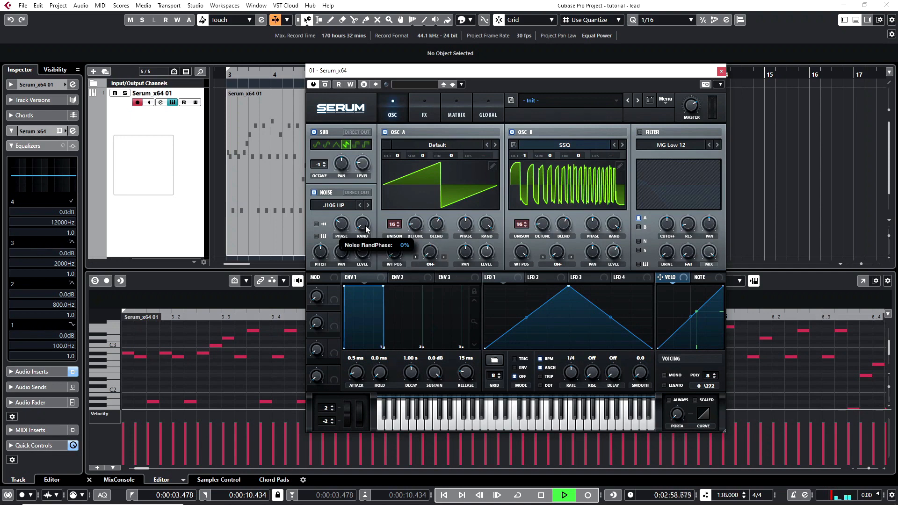
{"action": "left_click_drag", "start_coordinate": [366, 229], "coordinate": [369, 199]}
{"action": "left_click", "coordinate": [325, 253]}
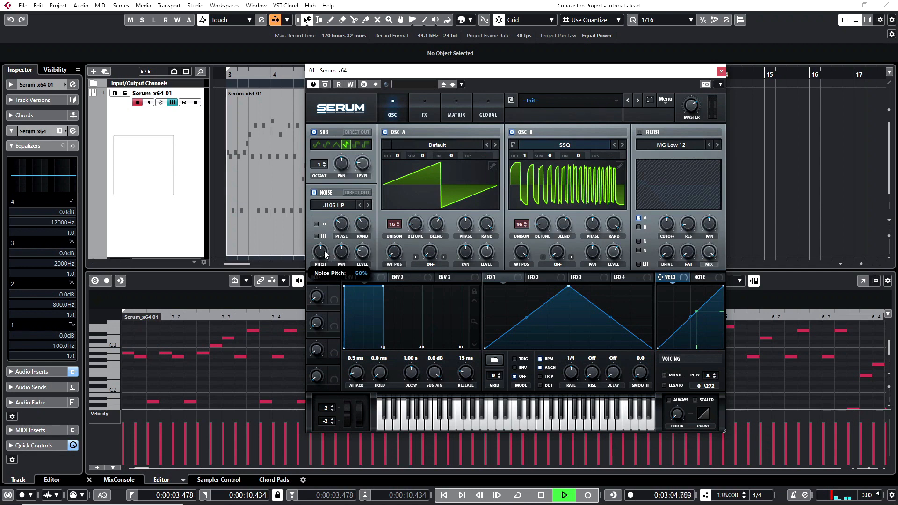
{"action": "left_click_drag", "start_coordinate": [326, 255], "coordinate": [329, 250]}
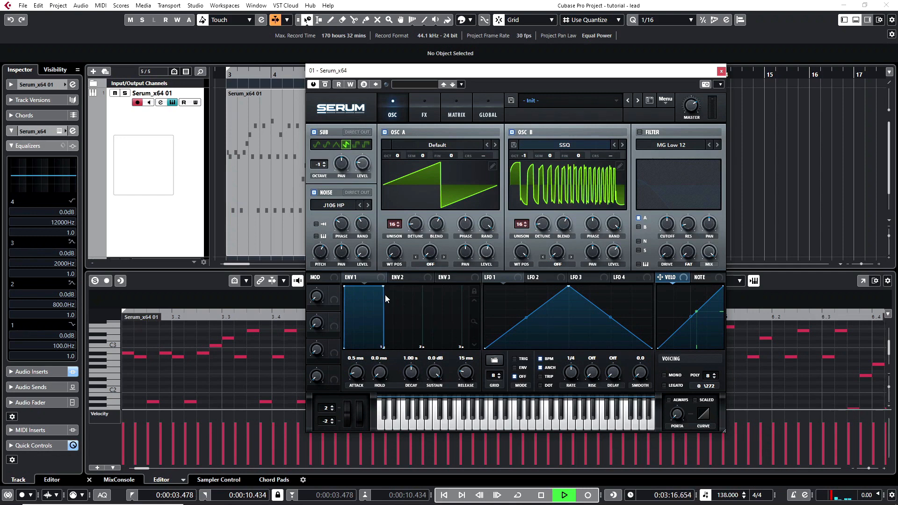
- Set Envelope 1 to a 342 ms decay, -40 dB sustain and 1.5 ms release
{"action": "mouse_move", "coordinate": [414, 373]}
{"action": "left_mouse_down"}
{"action": "mouse_move", "coordinate": [414, 391]}
{"action": "mouse_move", "coordinate": [413, 374]}
{"action": "left_mouse_up"}
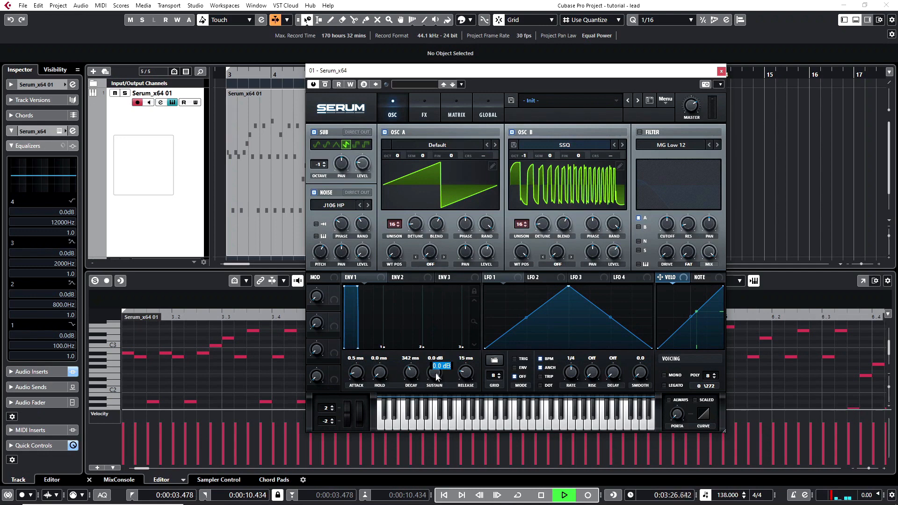
{"action": "type", "text": "-40"}
{"action": "key", "text": "Return"}
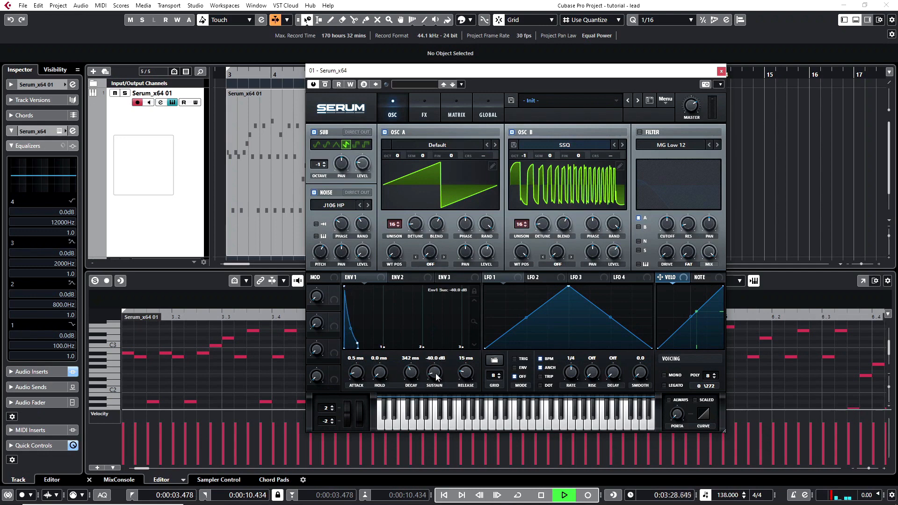
{"action": "left_click_drag", "start_coordinate": [472, 371], "coordinate": [476, 388]}
- Assign Envelope 1 as a modulation source for the noise level
{"action": "left_click_drag", "start_coordinate": [346, 277], "coordinate": [364, 252]}
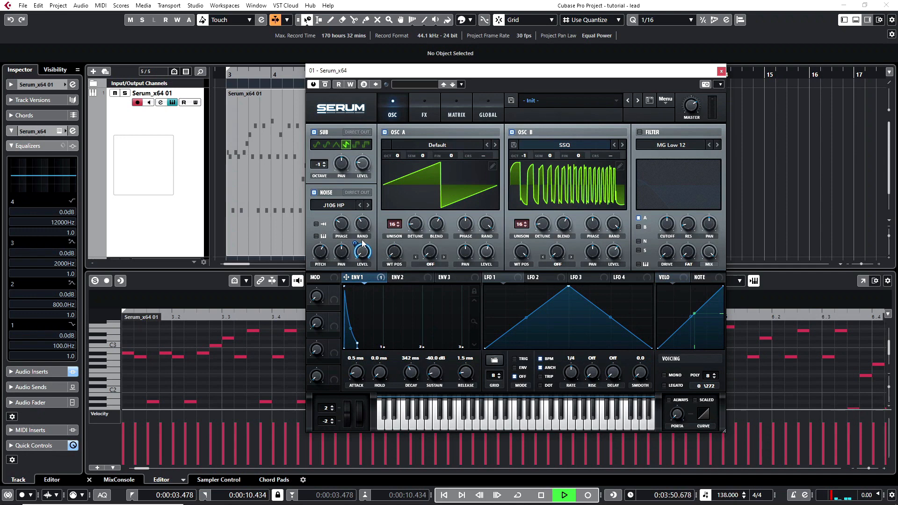
{"action": "mouse_move", "coordinate": [355, 248]}
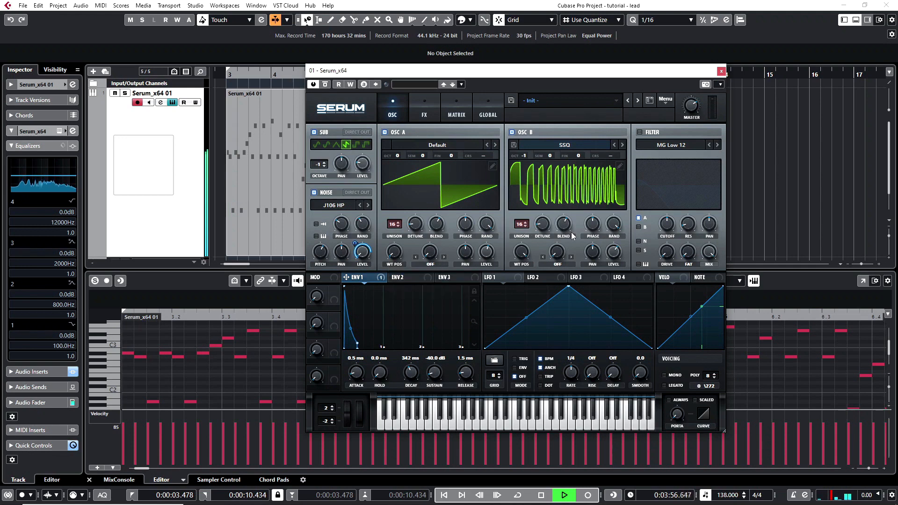
- Enable the filter with type MG Low 18 and route oscillator B, noise and sub through it
{"action": "left_click", "coordinate": [639, 133]}
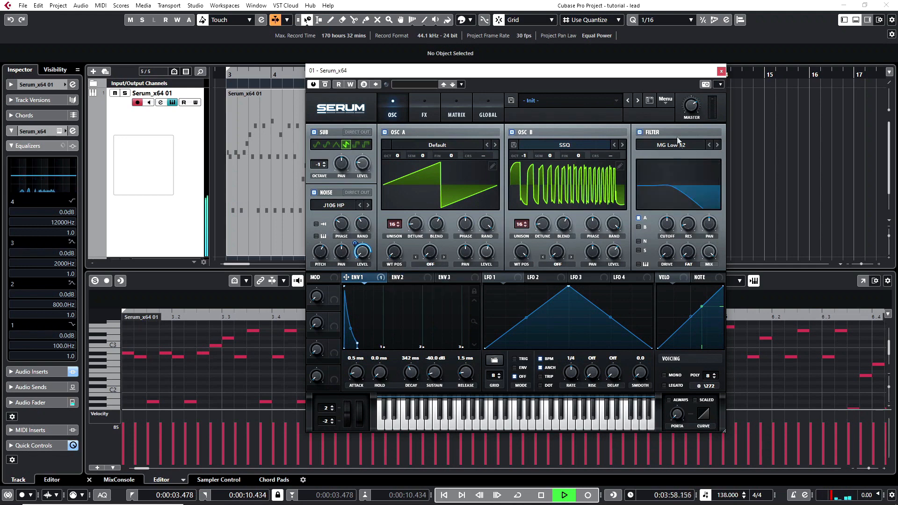
{"action": "left_click", "coordinate": [718, 145]}
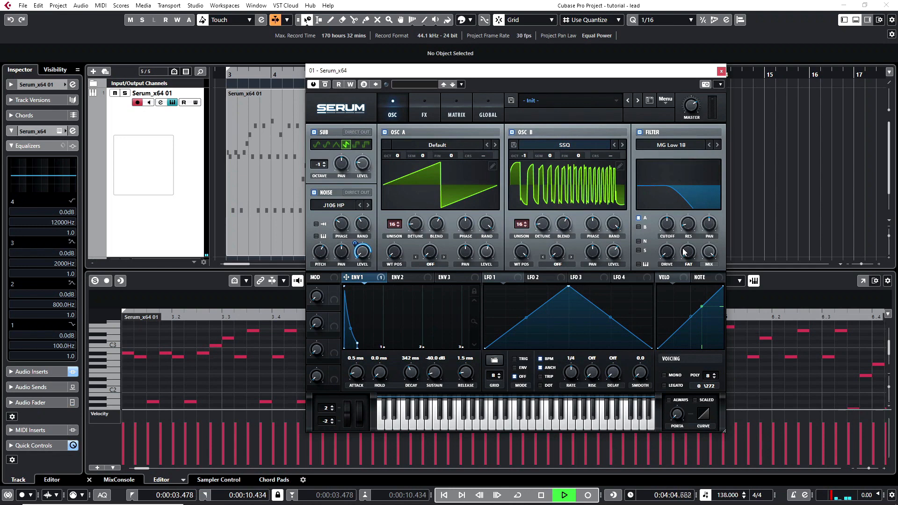
{"action": "left_click", "coordinate": [639, 228]}
{"action": "left_click", "coordinate": [639, 241]}
- Set the filter cutoff to 40
{"action": "left_click", "coordinate": [669, 226]}
{"action": "type", "text": "40"}
{"action": "key", "text": "Return"}
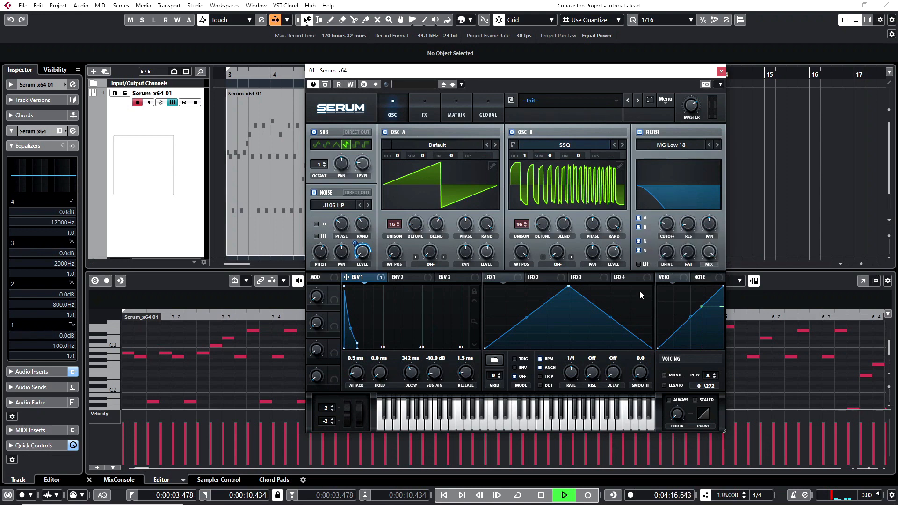
- Adjust the filter's resonance and fat amounts and set its drive to 32%
{"action": "mouse_move", "coordinate": [687, 226]}
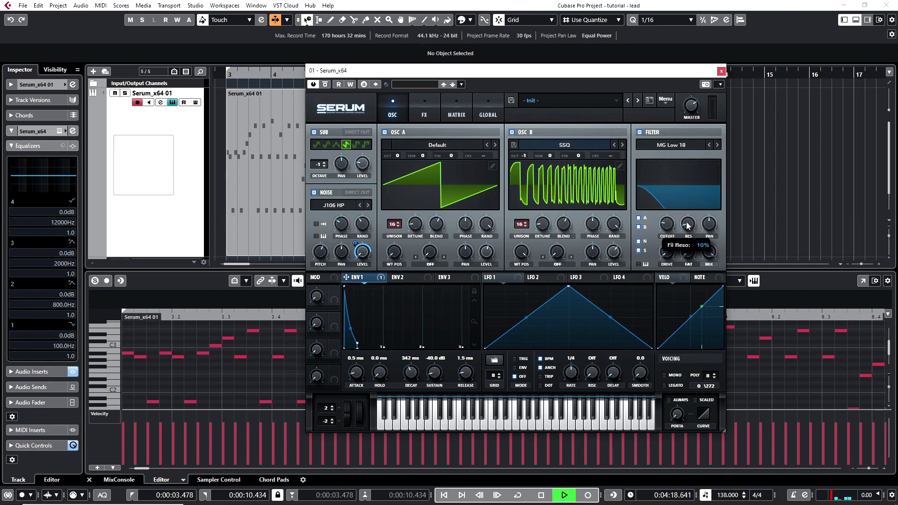
{"action": "left_click_drag", "start_coordinate": [687, 226], "coordinate": [686, 214]}
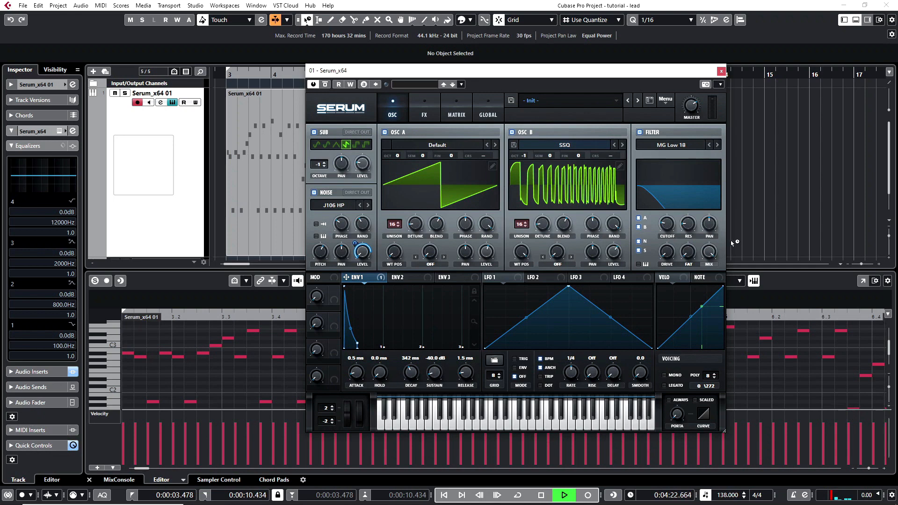
{"action": "left_click_drag", "start_coordinate": [669, 252], "coordinate": [675, 223]}
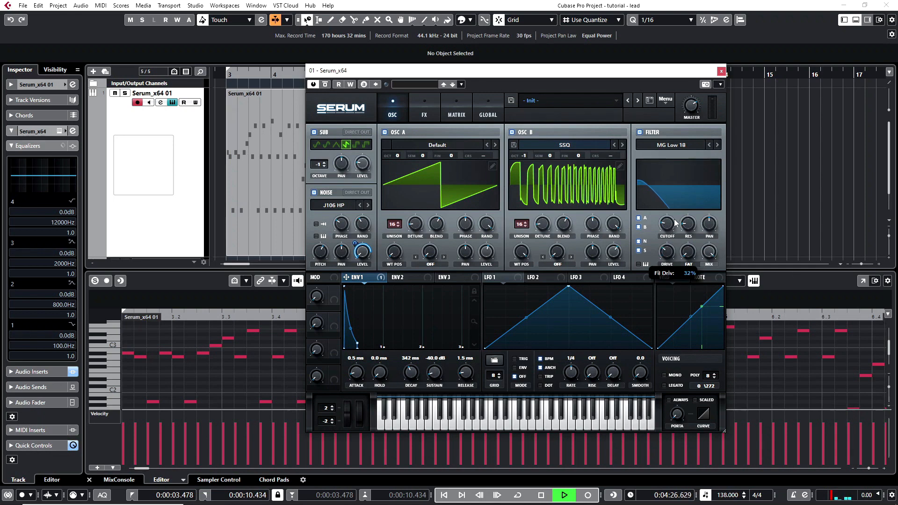
{"action": "left_click_drag", "start_coordinate": [688, 255], "coordinate": [689, 219]}
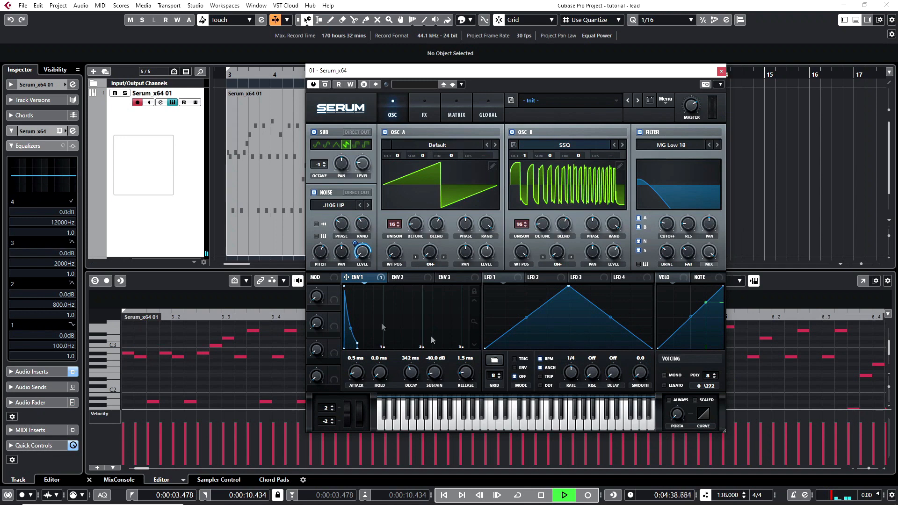
- Assign Envelope 1 as a modulation source for the filter cutoff
{"action": "left_click_drag", "start_coordinate": [372, 277], "coordinate": [657, 229]}
- Enable the distortion effect as the first unit of the effects chain and adjust its mix
{"action": "left_click", "coordinate": [420, 105]}
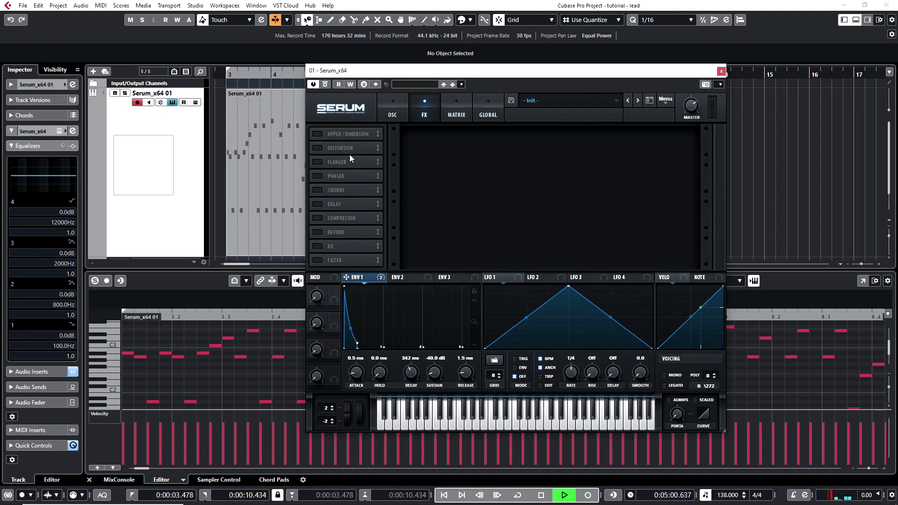
{"action": "left_click", "coordinate": [344, 135]}
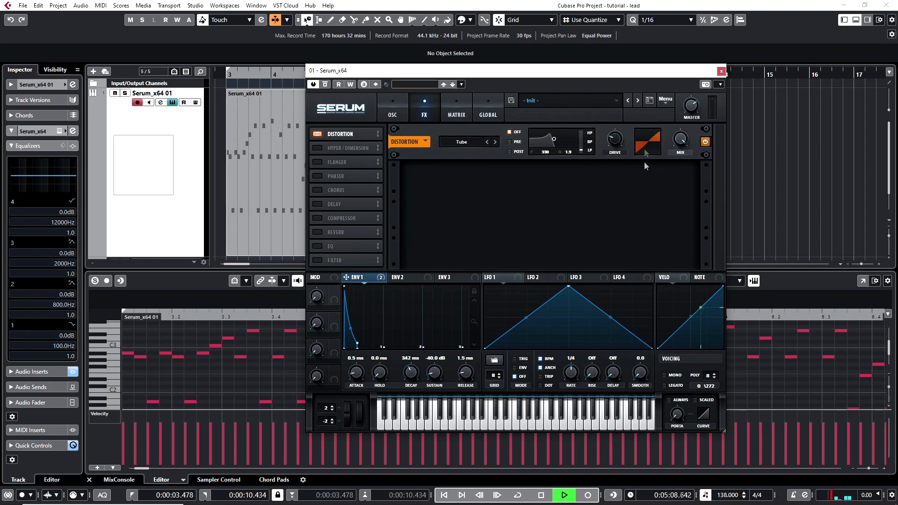
{"action": "mouse_move", "coordinate": [618, 145]}
{"action": "mouse_move", "coordinate": [681, 150]}
{"action": "left_click_drag", "start_coordinate": [678, 149], "coordinate": [677, 158]}
{"action": "double_click", "coordinate": [676, 147]}
{"action": "left_click", "coordinate": [663, 159]}
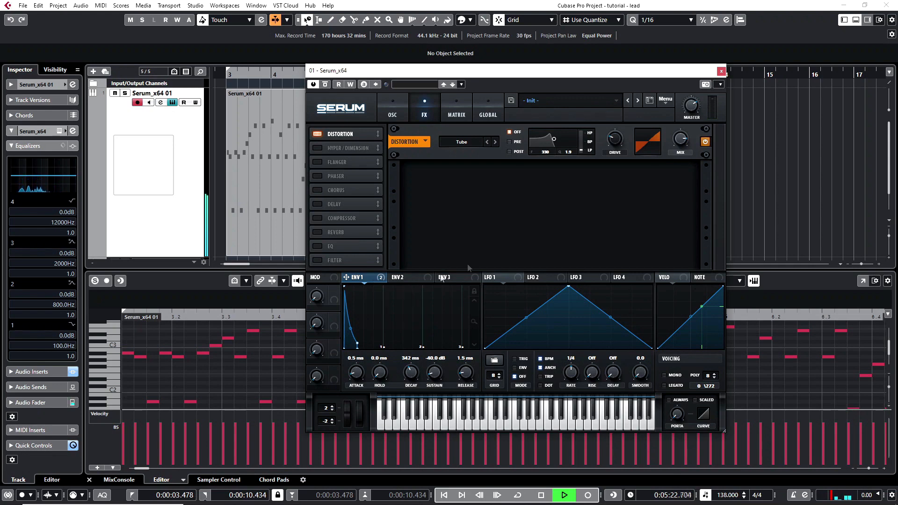
- Assign Envelope 1 as a modulation source for the distortion drive
{"action": "left_click_drag", "start_coordinate": [400, 280], "coordinate": [604, 147]}
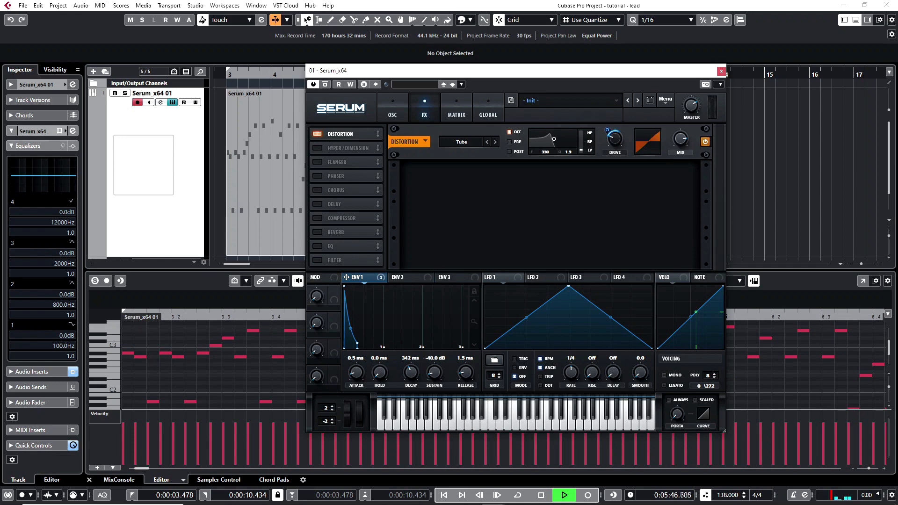
- Enable the compressor, place it directly after the distortion in the effects chain, and set its gain to 10
{"action": "left_click", "coordinate": [317, 218]}
{"action": "left_click_drag", "start_coordinate": [348, 218], "coordinate": [356, 148]}
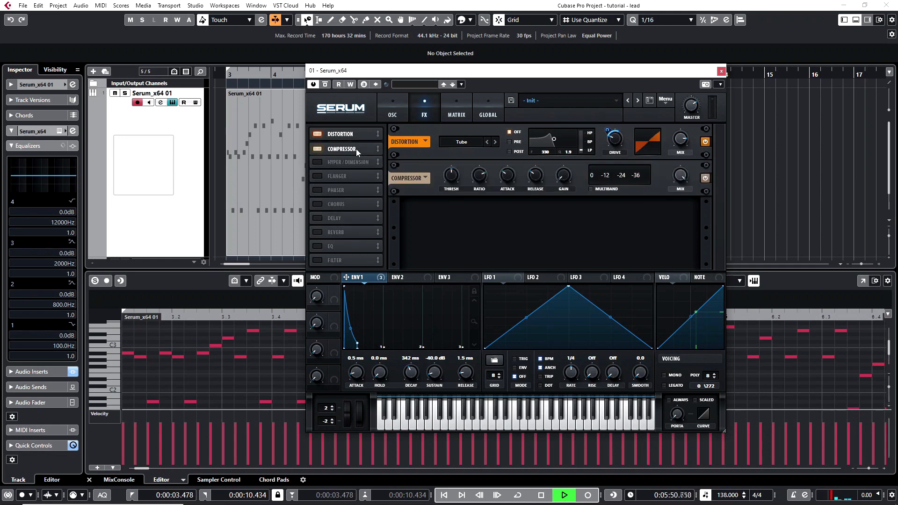
{"action": "double_click", "coordinate": [563, 177]}
{"action": "type", "text": "10"}
{"action": "key", "text": "Return"}
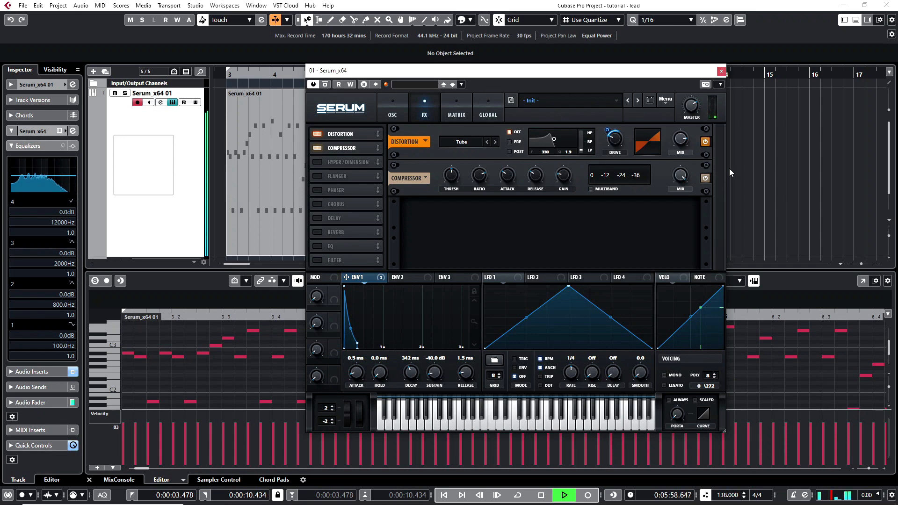
- Lower the master volume and enable the Hyper/Dimension effect
{"action": "mouse_move", "coordinate": [696, 104]}
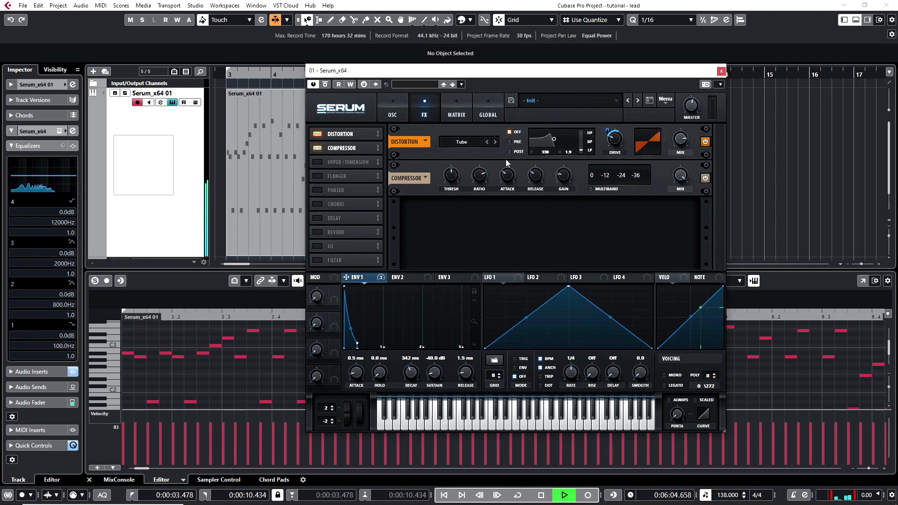
{"action": "left_click_drag", "start_coordinate": [692, 106], "coordinate": [694, 117]}
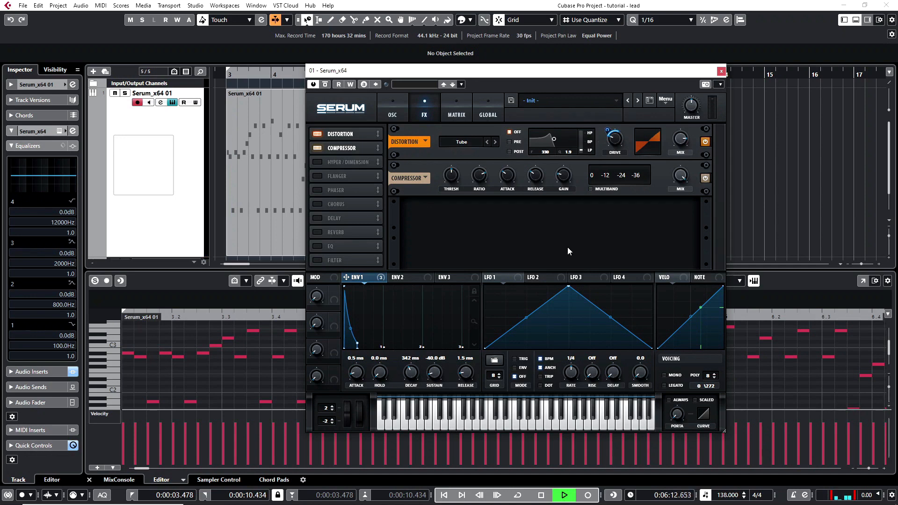
{"action": "left_click", "coordinate": [319, 162]}
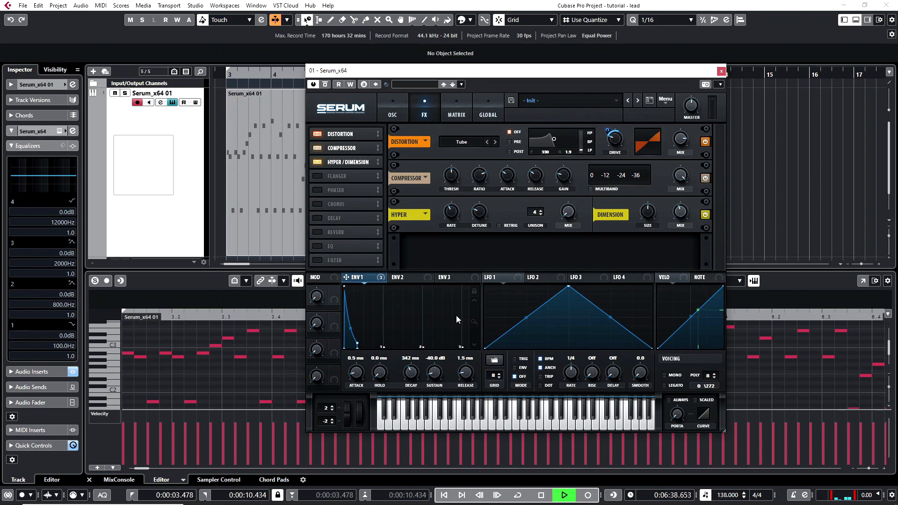
- Enable the EQ after Hyper/Dimension and set its low band to a high-pass shape with frequency 120 and Q 50
{"action": "left_click", "coordinate": [317, 245]}
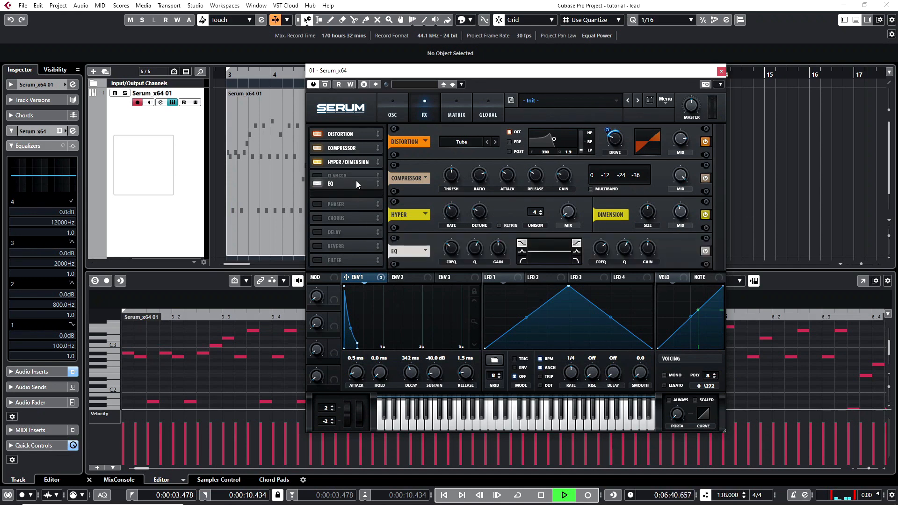
{"action": "left_click", "coordinate": [522, 261]}
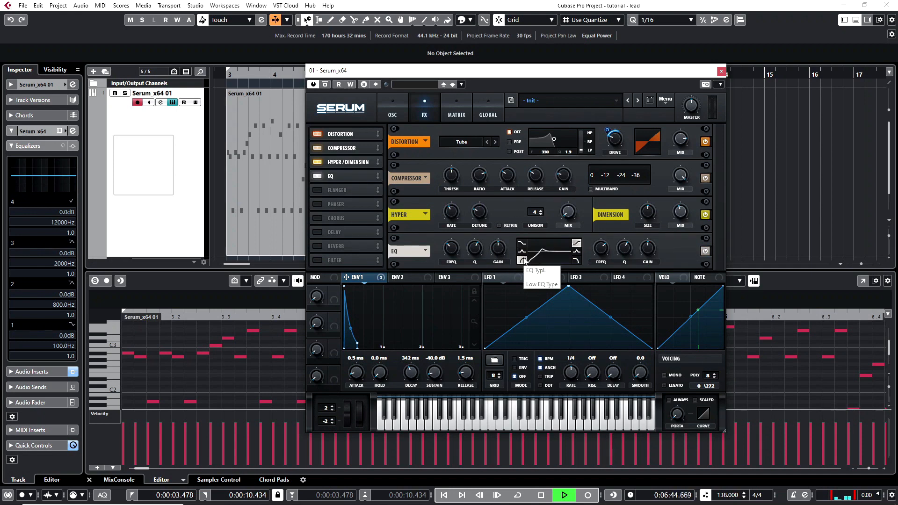
{"action": "left_click", "coordinate": [451, 251]}
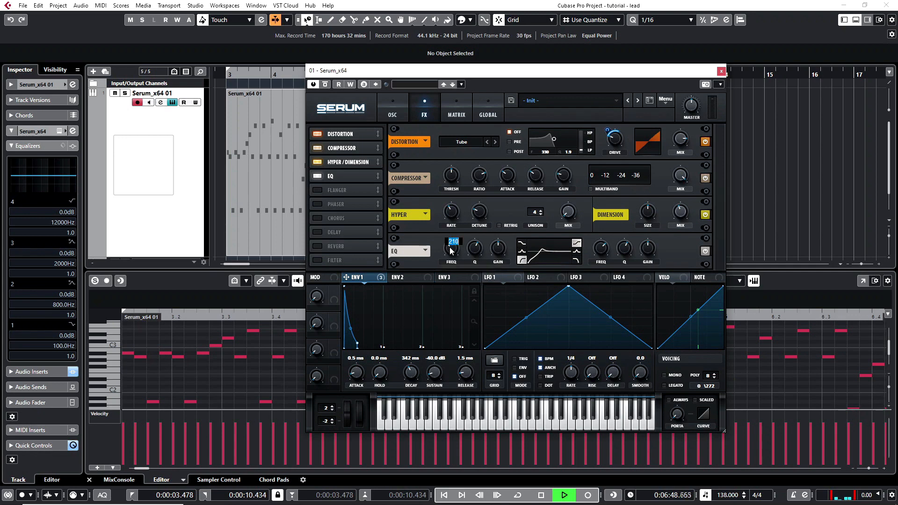
{"action": "type", "text": "120"}
{"action": "key", "text": "Return"}
{"action": "left_click", "coordinate": [476, 251]}
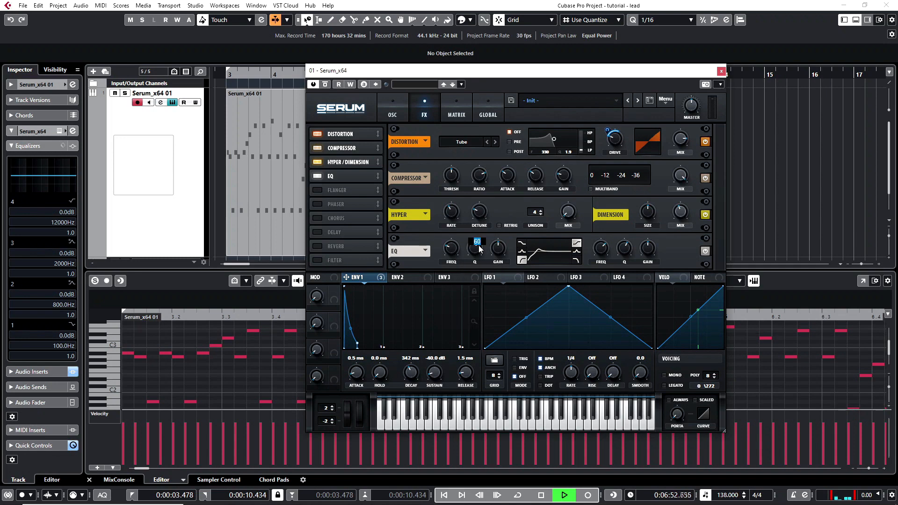
{"action": "type", "text": "50"}
{"action": "key", "text": "Return"}
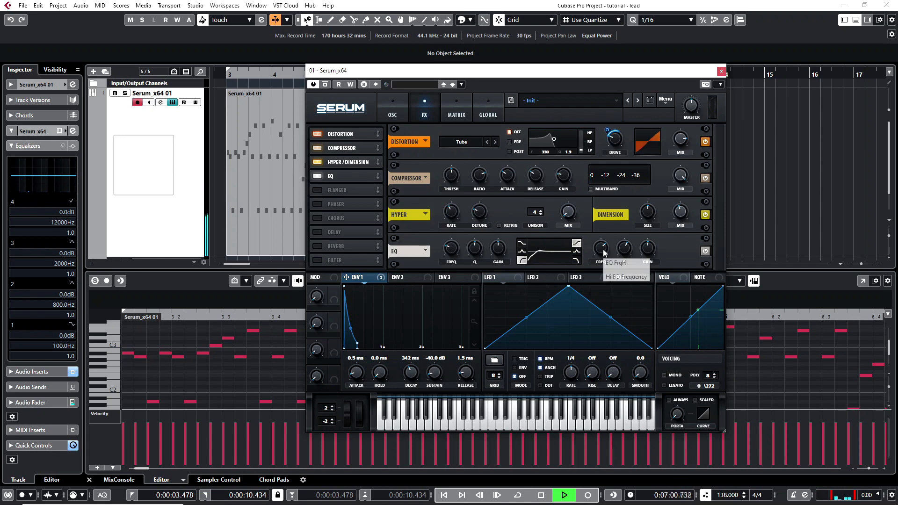
- Set the EQ's high band to a shelf with frequency 1200 and gain 4.5
{"action": "left_click", "coordinate": [576, 244]}
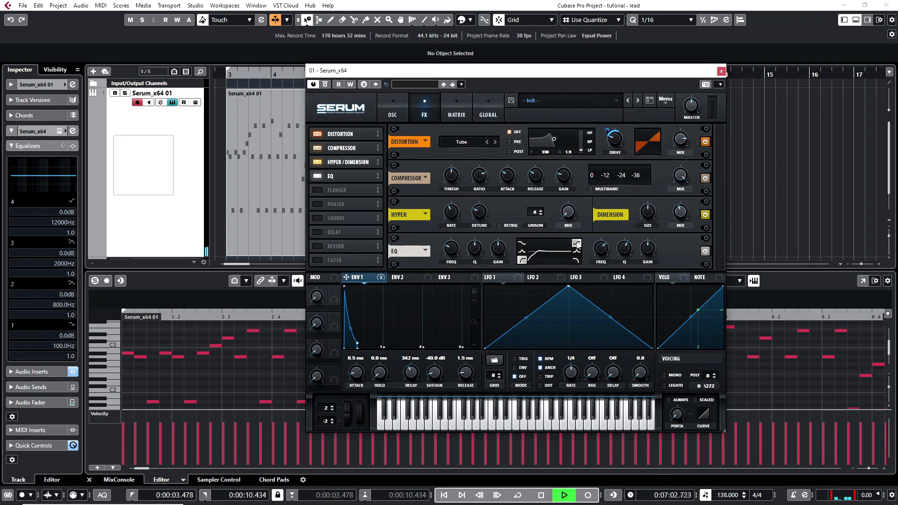
{"action": "double_click", "coordinate": [599, 251]}
{"action": "type", "text": "1200"}
{"action": "key", "text": "Return"}
{"action": "double_click", "coordinate": [650, 255]}
{"action": "type", "text": "4.5"}
{"action": "key", "text": "Return"}
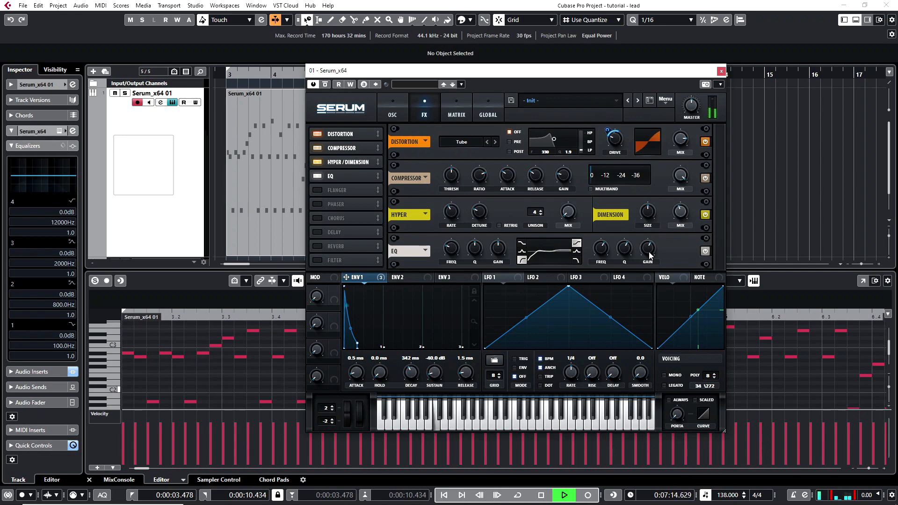
{"action": "left_click", "coordinate": [705, 251]}
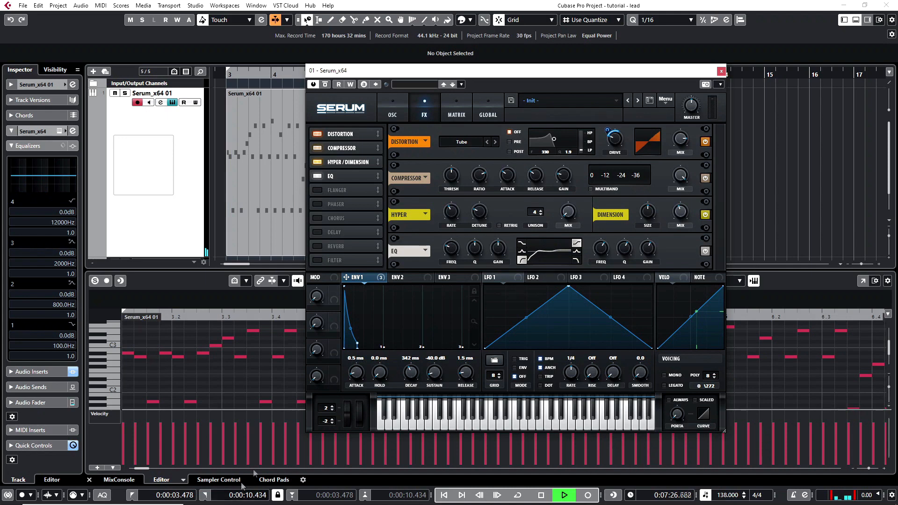
- Enable the reverb directly after the EQ, set its low cut to 20% and adjust its mix
{"action": "left_click", "coordinate": [319, 246]}
{"action": "left_click_drag", "start_coordinate": [339, 245], "coordinate": [342, 191]}
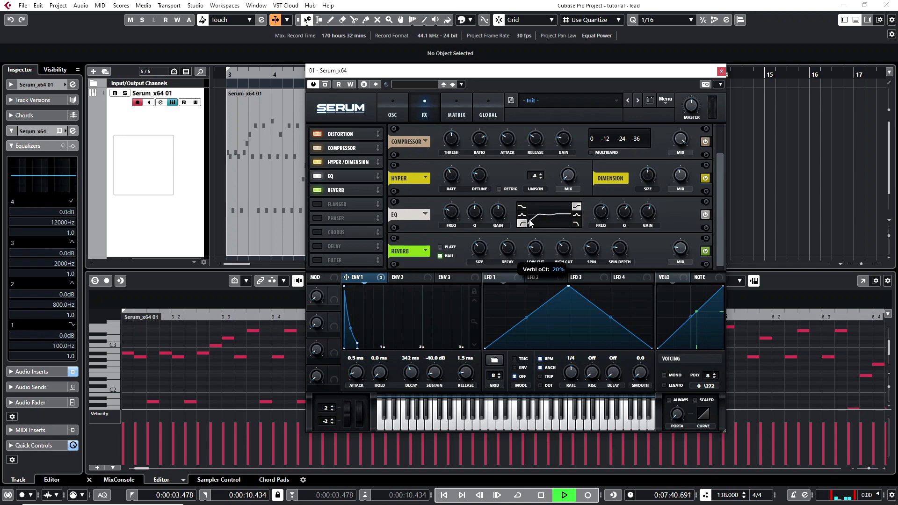
{"action": "mouse_move", "coordinate": [680, 250]}
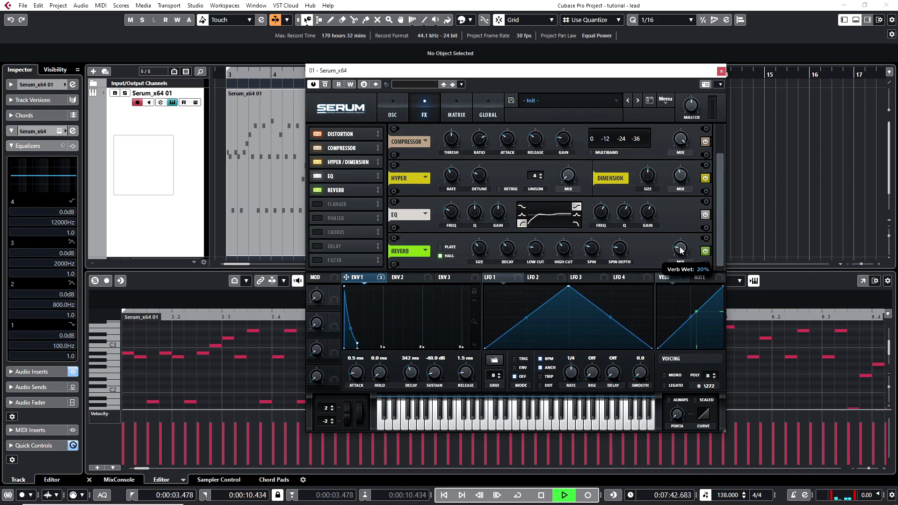
{"action": "left_click_drag", "start_coordinate": [676, 237], "coordinate": [672, 230]}
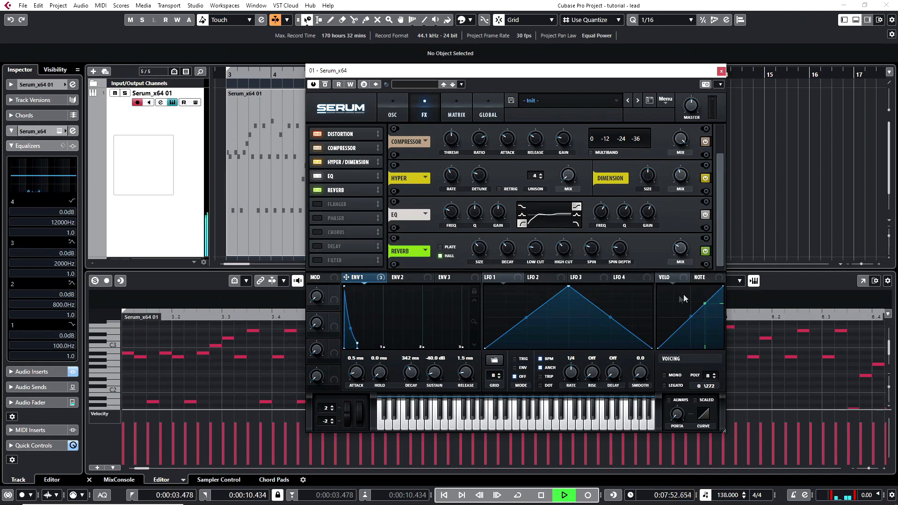
- Enable the delay after the reverb, set linked 1/8 times in ping-pong mode, and adjust its mix
{"action": "left_click", "coordinate": [316, 248]}
{"action": "left_click_drag", "start_coordinate": [329, 246], "coordinate": [358, 198]}
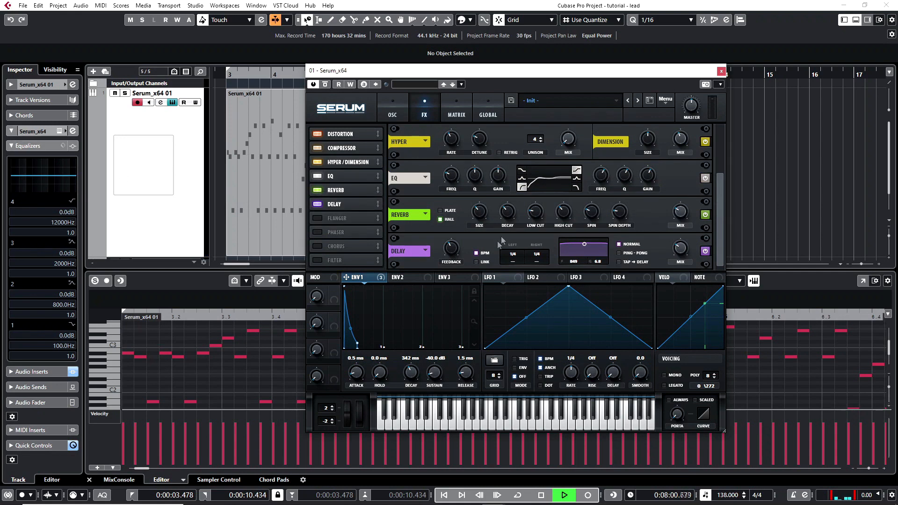
{"action": "left_click_drag", "start_coordinate": [513, 256], "coordinate": [516, 259]}
{"action": "left_click", "coordinate": [476, 262]}
{"action": "left_click_drag", "start_coordinate": [512, 261], "coordinate": [511, 260]}
{"action": "left_click", "coordinate": [619, 253]}
{"action": "left_click_drag", "start_coordinate": [679, 251], "coordinate": [682, 238]}
- Enable the effects filter between EQ and reverb as MG Low 12, with cutoff 200, drive 17% and some added fat
{"action": "left_click", "coordinate": [321, 260]}
{"action": "left_click_drag", "start_coordinate": [349, 259], "coordinate": [347, 193]}
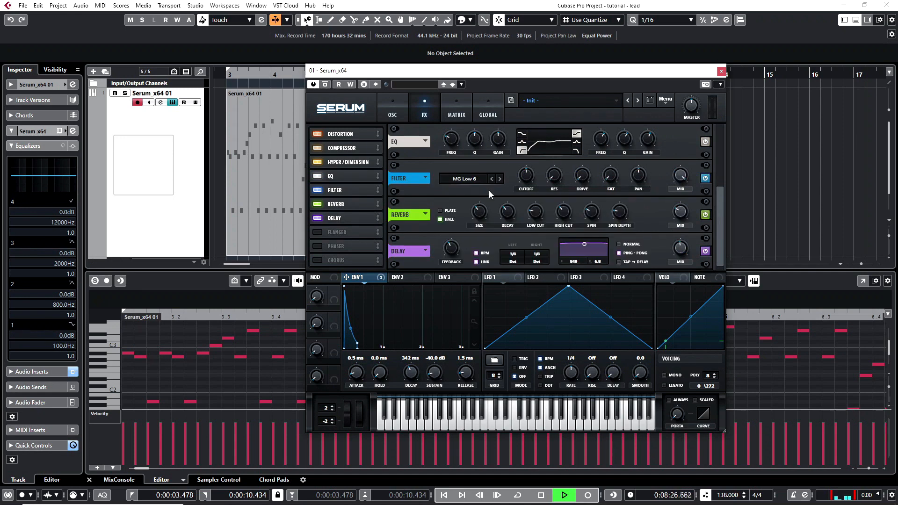
{"action": "left_click", "coordinate": [500, 179]}
{"action": "double_click", "coordinate": [527, 180]}
{"action": "type", "text": "200"}
{"action": "key", "text": "Return"}
{"action": "left_click_drag", "start_coordinate": [587, 180], "coordinate": [586, 158]}
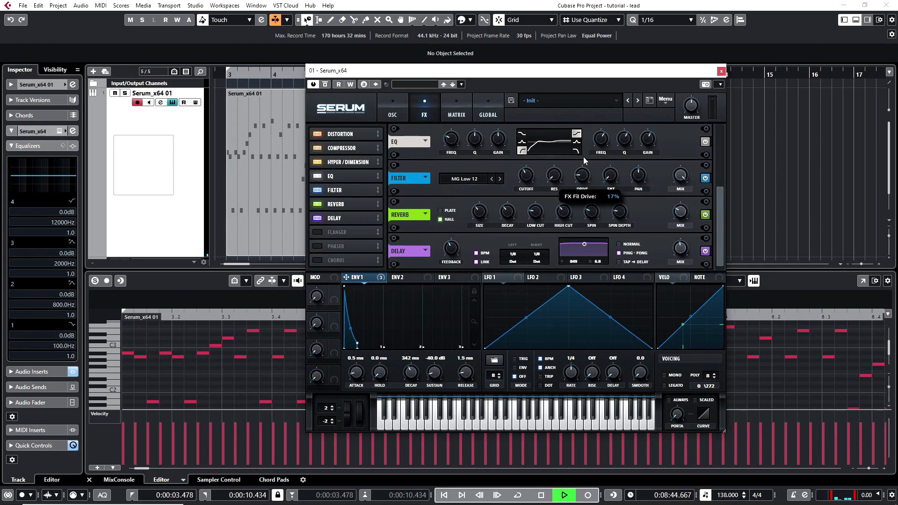
{"action": "left_click_drag", "start_coordinate": [611, 160], "coordinate": [611, 153]}
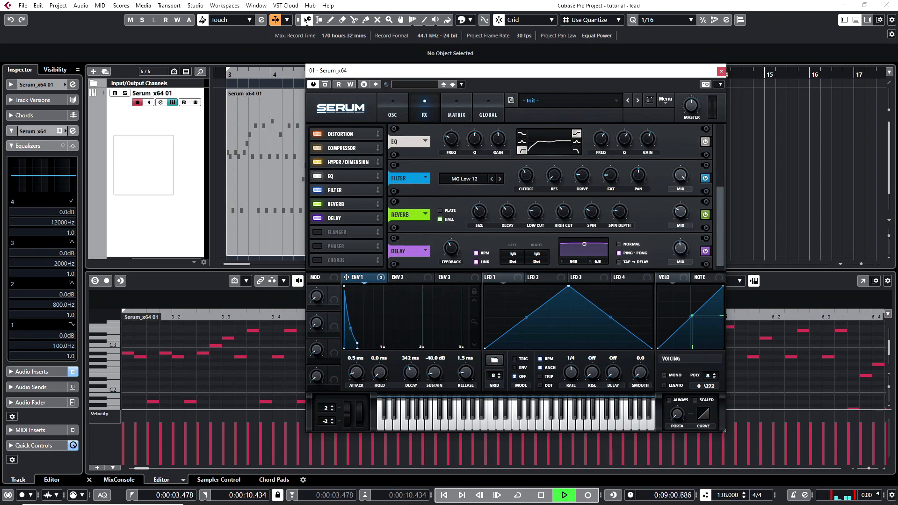
- Assign Envelope 1 as a modulation source for the sub oscillator level
{"action": "mouse_move", "coordinate": [264, 504]}
{"action": "left_click", "coordinate": [392, 110]}
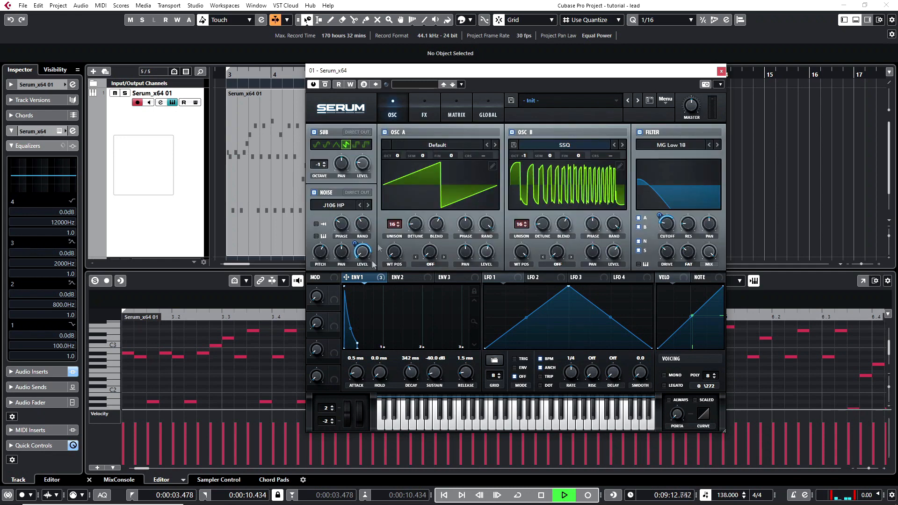
{"action": "mouse_move", "coordinate": [362, 185]}
{"action": "left_mouse_down"}
{"action": "mouse_move", "coordinate": [355, 157]}
{"action": "mouse_move", "coordinate": [359, 174]}
{"action": "left_mouse_up"}
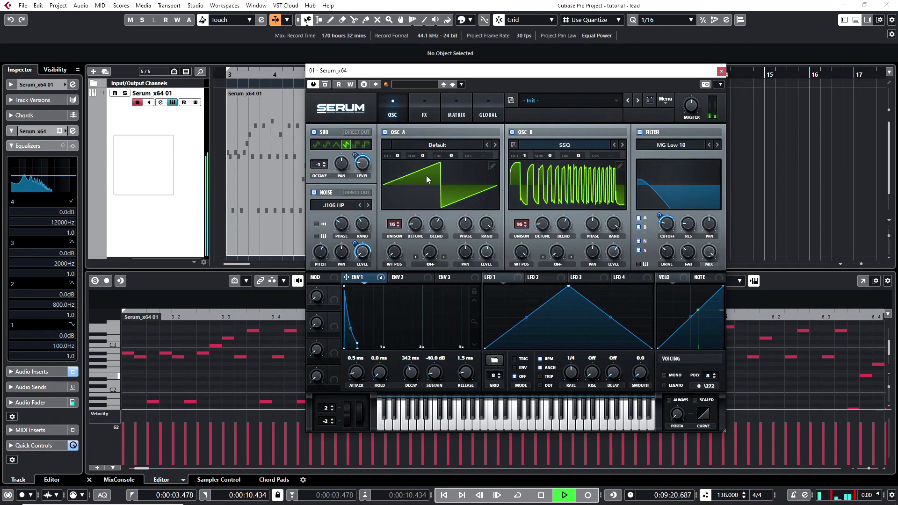
- Lower the reverb mix slightly
{"action": "left_click", "coordinate": [435, 109]}
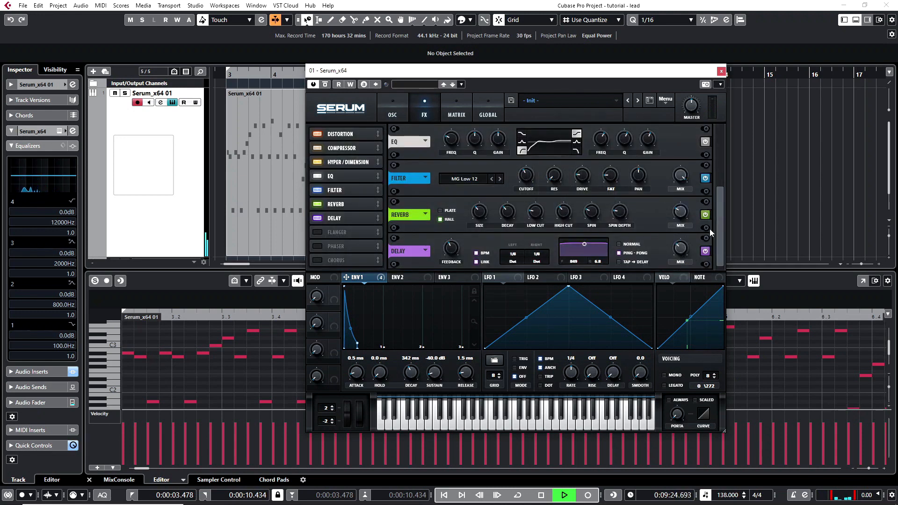
{"action": "left_click_drag", "start_coordinate": [684, 210], "coordinate": [684, 217]}
- Assign Envelope 1 as a modulation source for the oscillator B level
{"action": "left_click", "coordinate": [398, 110]}
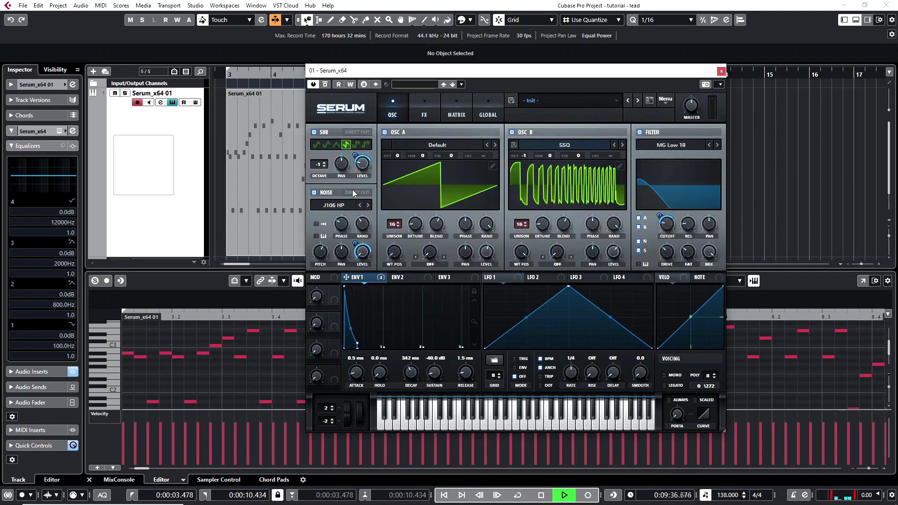
{"action": "left_click_drag", "start_coordinate": [347, 277], "coordinate": [614, 251]}
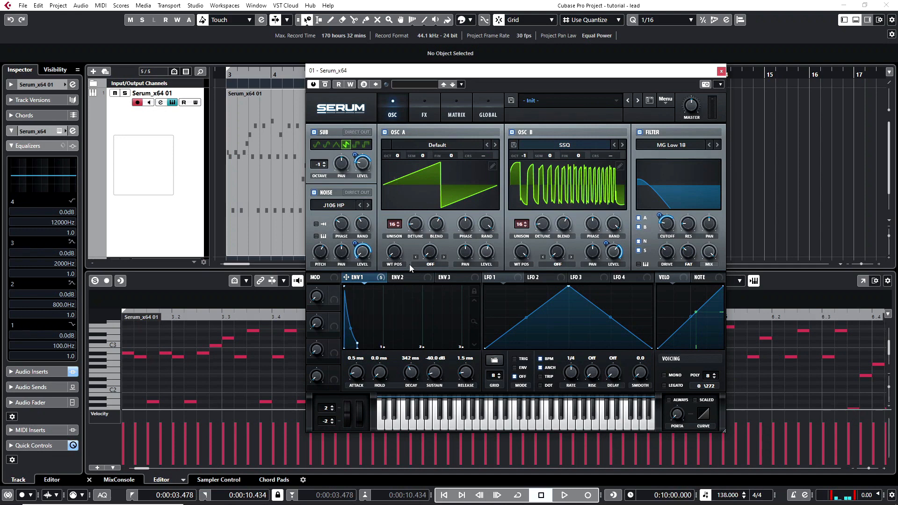
- Assign Macro 1 to the EQ's low-band frequency and adjust the modulation amount
{"action": "left_click", "coordinate": [426, 111]}
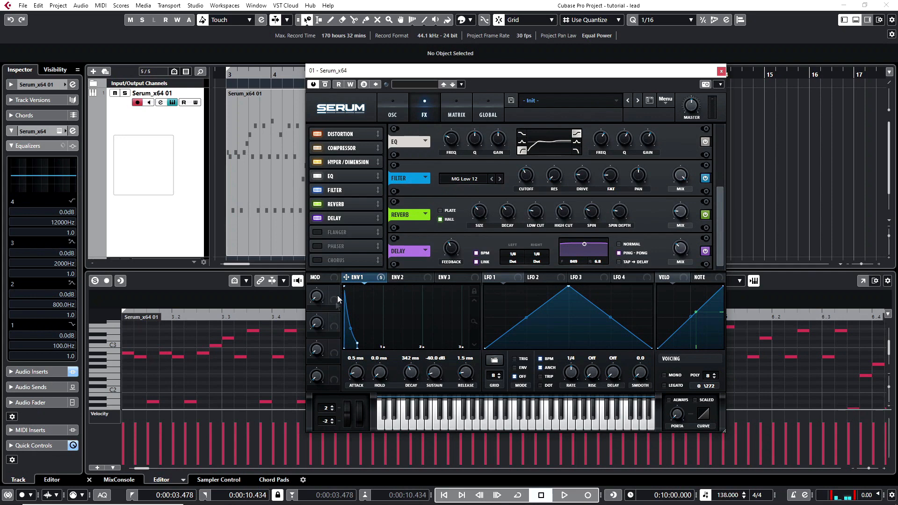
{"action": "left_click_drag", "start_coordinate": [335, 303], "coordinate": [437, 170]}
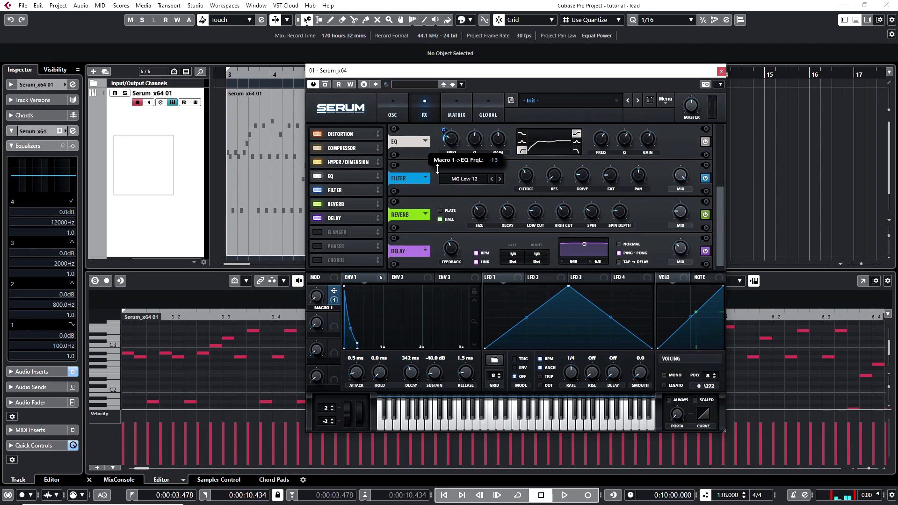
{"action": "left_click_drag", "start_coordinate": [438, 170], "coordinate": [444, 137]}
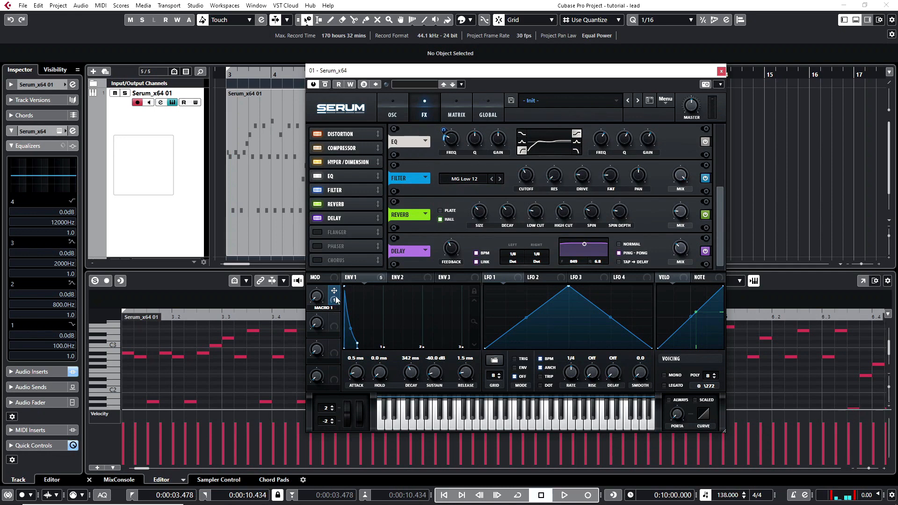
- Assign Macro 1 to the EQ's low-band Q and set the modulation amount to about -28
{"action": "left_click_drag", "start_coordinate": [477, 140], "coordinate": [475, 139]}
{"action": "left_click", "coordinate": [459, 112]}
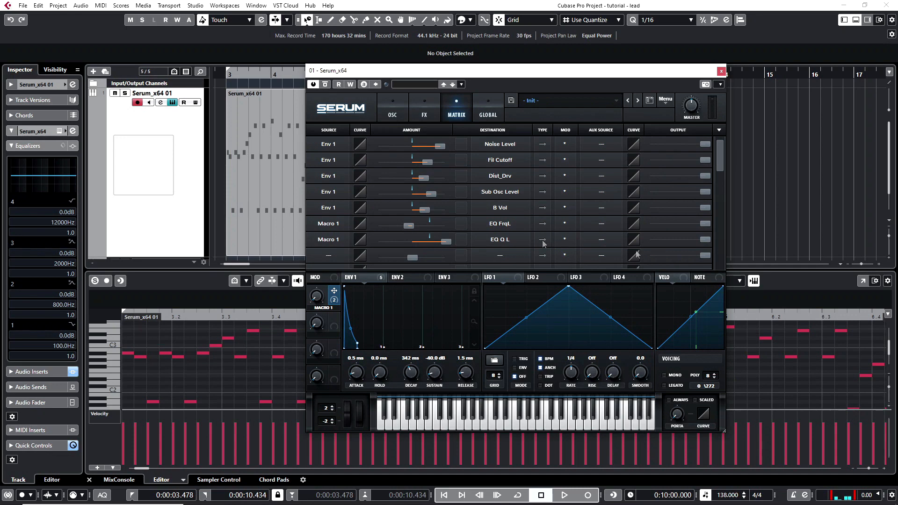
{"action": "left_click", "coordinate": [433, 109]}
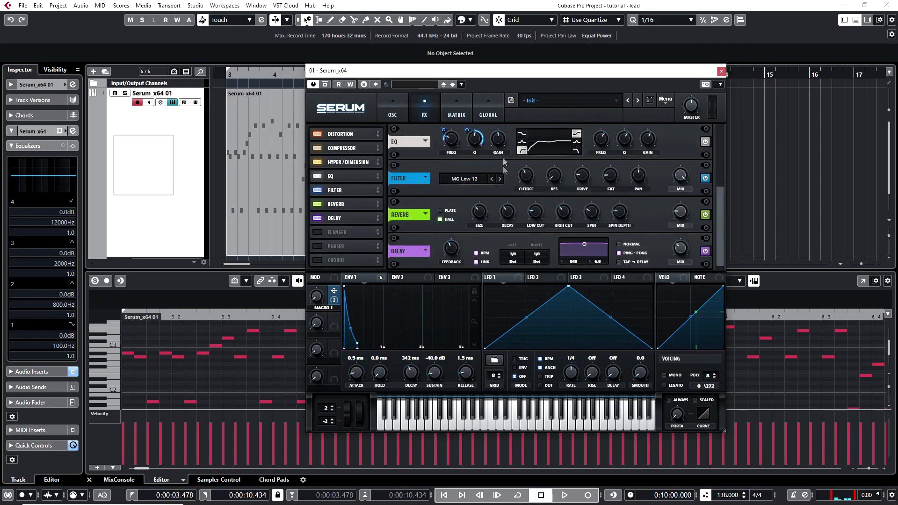
{"action": "left_click_drag", "start_coordinate": [466, 129], "coordinate": [464, 193]}
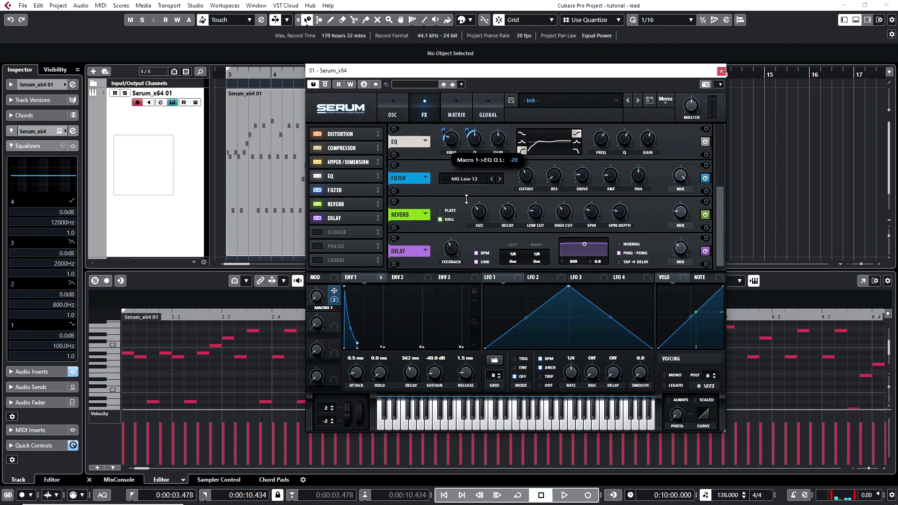
{"action": "left_click_drag", "start_coordinate": [467, 199], "coordinate": [467, 199]}
{"action": "left_click_drag", "start_coordinate": [313, 296], "coordinate": [314, 296]}
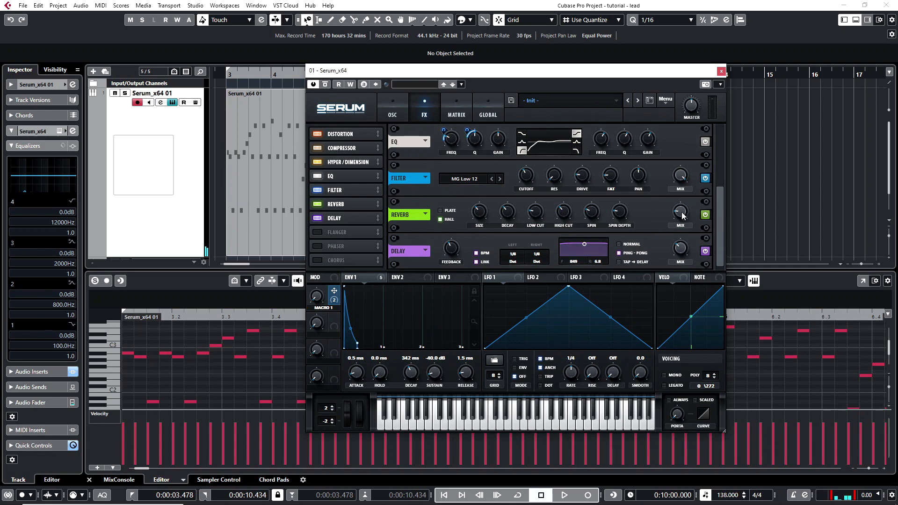
- Assign Macro 1 to the reverb mix and adjust the modulation amount
{"action": "left_click_drag", "start_coordinate": [340, 296], "coordinate": [676, 210]}
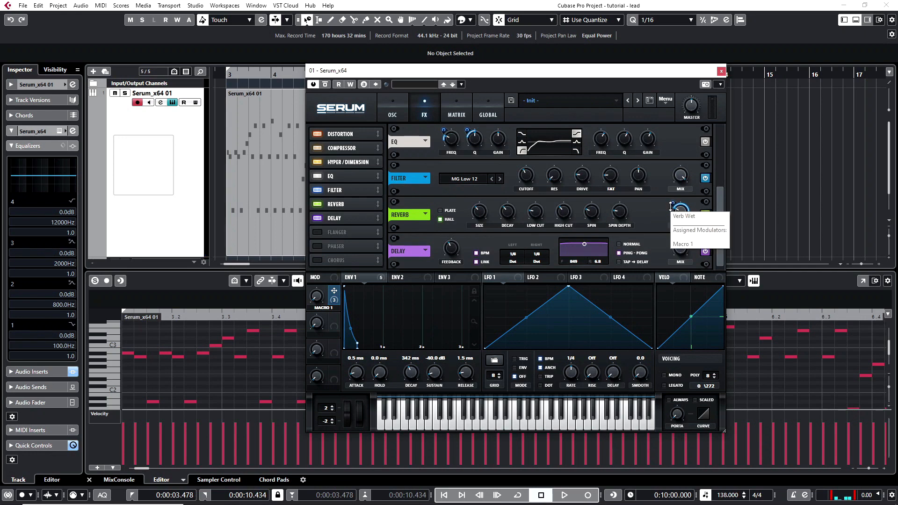
{"action": "left_click_drag", "start_coordinate": [671, 205], "coordinate": [657, 241]}
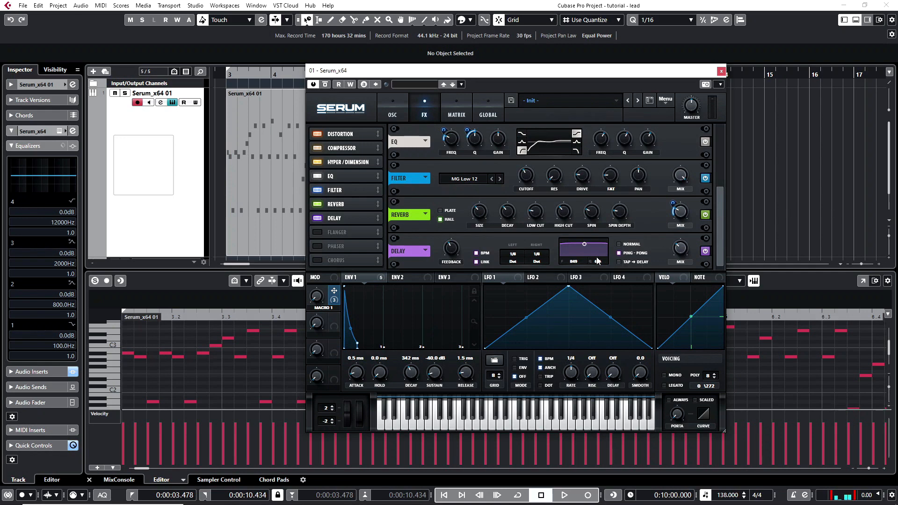
- Assign Macro 1 to the delay mix and to the effects filter's cutoff, adjusting the modulation amounts and the macro knob
{"action": "left_click_drag", "start_coordinate": [334, 300], "coordinate": [662, 270]}
{"action": "mouse_move", "coordinate": [676, 239]}
{"action": "left_click_drag", "start_coordinate": [336, 292], "coordinate": [521, 189]}
{"action": "left_click_drag", "start_coordinate": [487, 215], "coordinate": [527, 176]}
{"action": "left_click_drag", "start_coordinate": [316, 298], "coordinate": [316, 208]}
- Assign Macro 1 to the main MG Low 18 filter's cutoff in the oscillator view and turn the macro down
{"action": "left_click", "coordinate": [393, 106]}
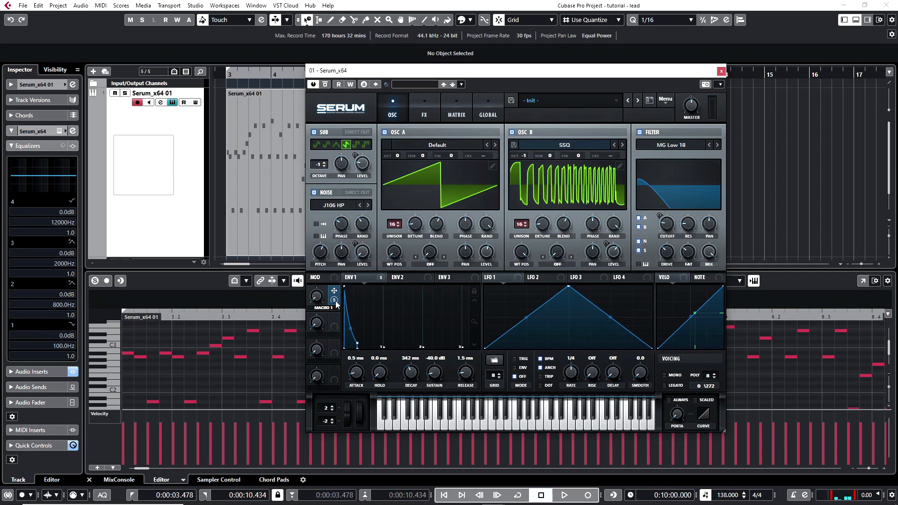
{"action": "mouse_move", "coordinate": [337, 304]}
{"action": "mouse_move", "coordinate": [670, 226]}
{"action": "left_mouse_down"}
{"action": "mouse_move", "coordinate": [660, 218]}
{"action": "mouse_move", "coordinate": [660, 233]}
{"action": "left_mouse_up"}
{"action": "left_click_drag", "start_coordinate": [316, 295], "coordinate": [298, 353]}
- Assign Macro 1 to the unison detune of oscillator B with an amount of about 7 and oscillator A with about 10
{"action": "left_click_drag", "start_coordinate": [334, 290], "coordinate": [527, 241]}
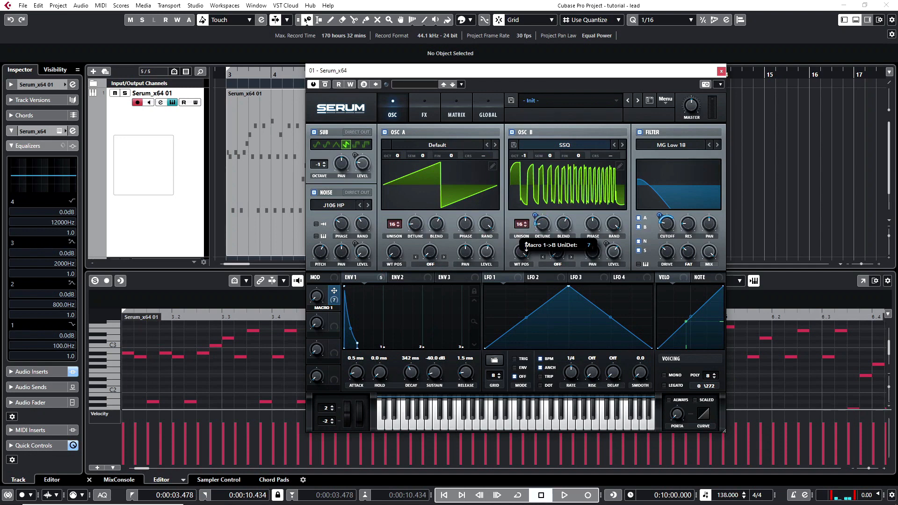
{"action": "left_click_drag", "start_coordinate": [527, 247], "coordinate": [529, 250]}
{"action": "left_click_drag", "start_coordinate": [334, 290], "coordinate": [407, 253]}
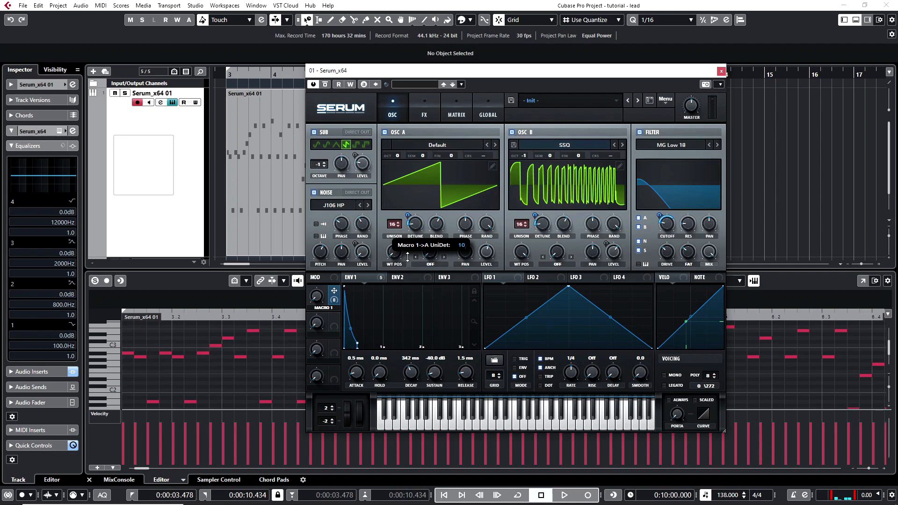
{"action": "left_click_drag", "start_coordinate": [408, 258], "coordinate": [408, 260]}
{"action": "left_click_drag", "start_coordinate": [327, 297], "coordinate": [260, 388]}
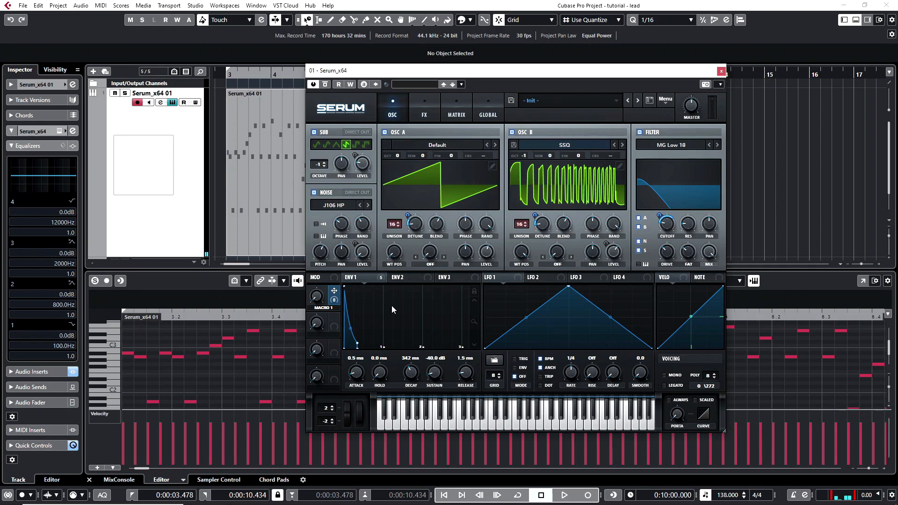
- Assign Macro 1 to oscillator A's level and to Envelope 1's decay, with a decay modulation amount of about 28
{"action": "left_click_drag", "start_coordinate": [504, 251], "coordinate": [486, 253]}
{"action": "left_click_drag", "start_coordinate": [319, 301], "coordinate": [306, 338]}
{"action": "mouse_move", "coordinate": [412, 369]}
{"action": "left_mouse_down"}
{"action": "mouse_move", "coordinate": [403, 381]}
{"action": "mouse_move", "coordinate": [406, 365]}
{"action": "left_mouse_up"}
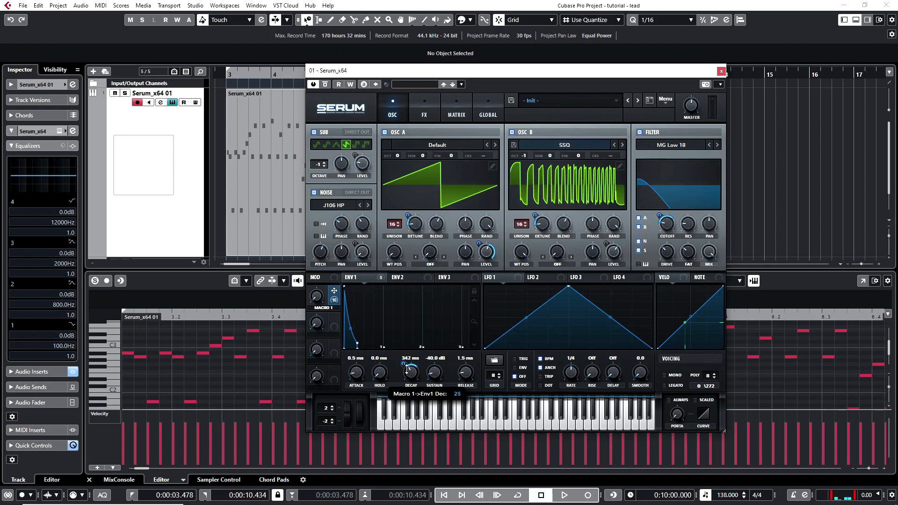
{"action": "left_click_drag", "start_coordinate": [406, 368], "coordinate": [406, 368]}
- Play back the lead part while sweeping Macro 1 up from its low setting to audition the modulation
{"action": "left_click_drag", "start_coordinate": [315, 302], "coordinate": [299, 346]}
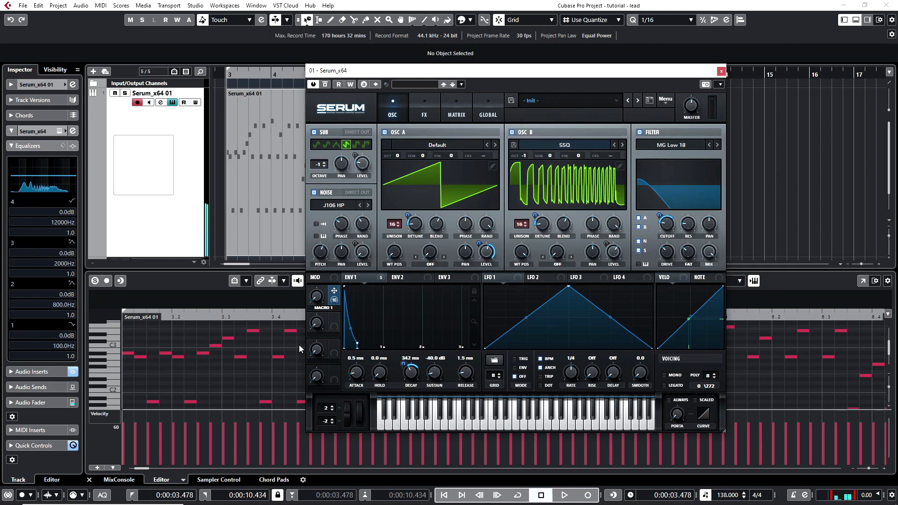
{"action": "key", "text": "space"}
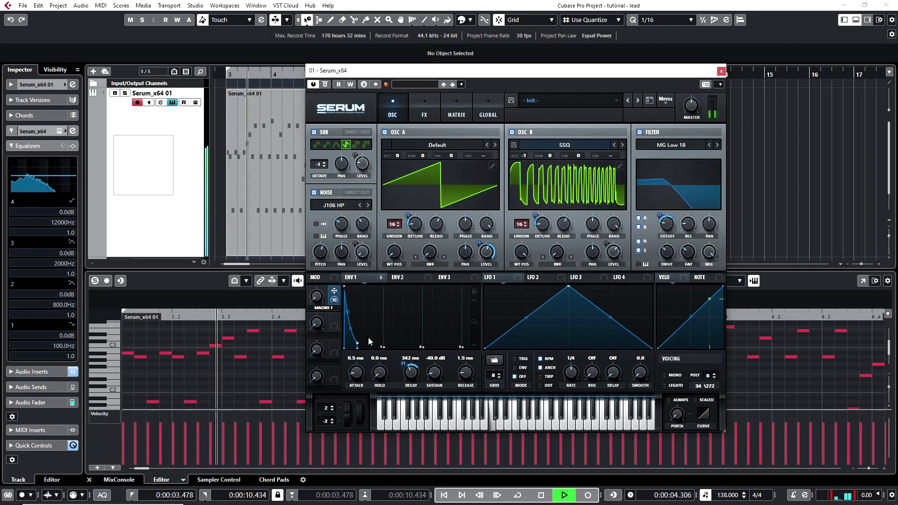
{"action": "left_click_drag", "start_coordinate": [320, 298], "coordinate": [322, 267]}
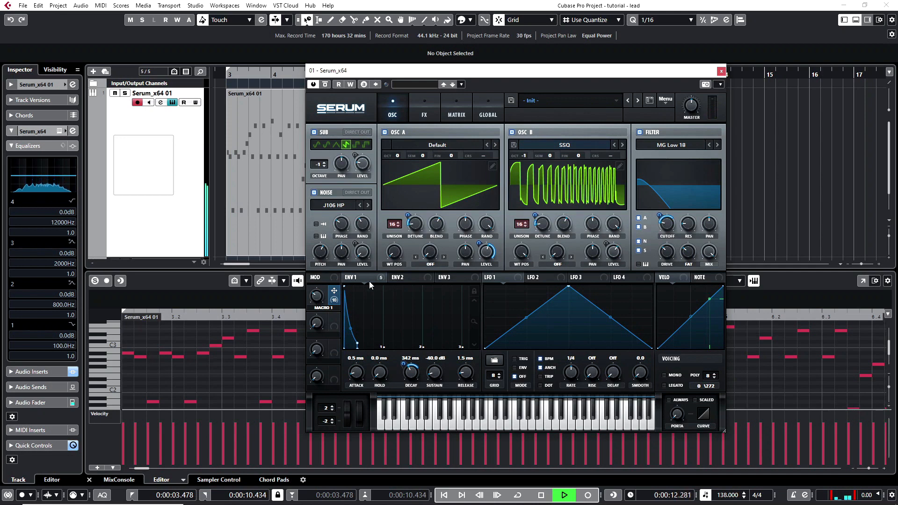
{"action": "mouse_move", "coordinate": [370, 283]}
{"action": "key", "text": "space"}
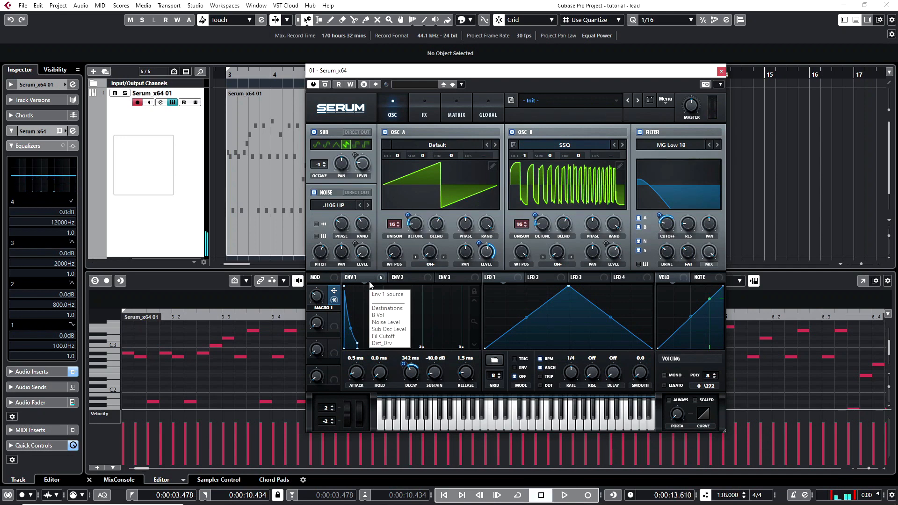
- Rename Macro 1 as "cutoff"
{"action": "double_click", "coordinate": [328, 308]}
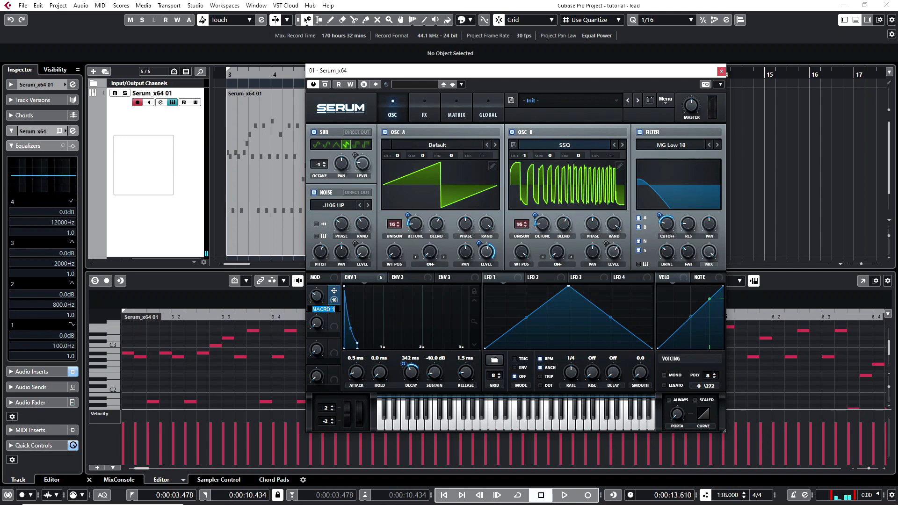
{"action": "type", "text": "cutoff"}
{"action": "key", "text": "Return"}
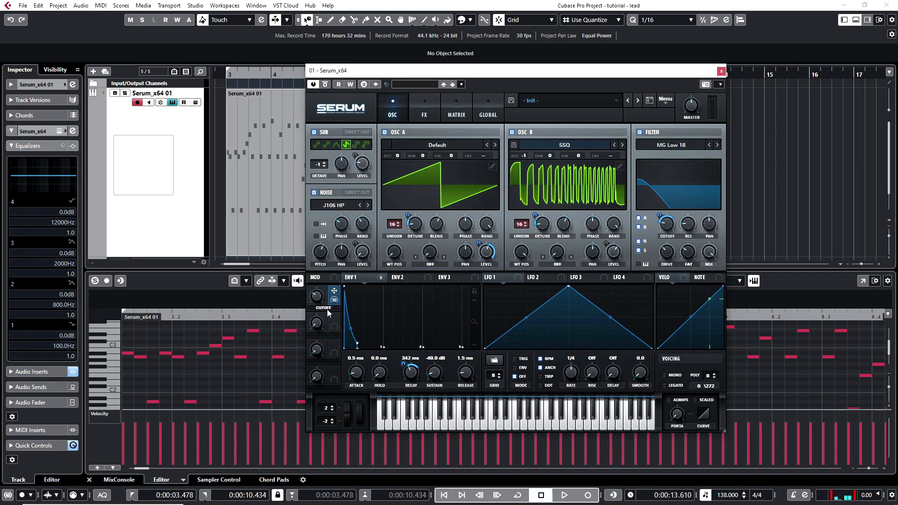